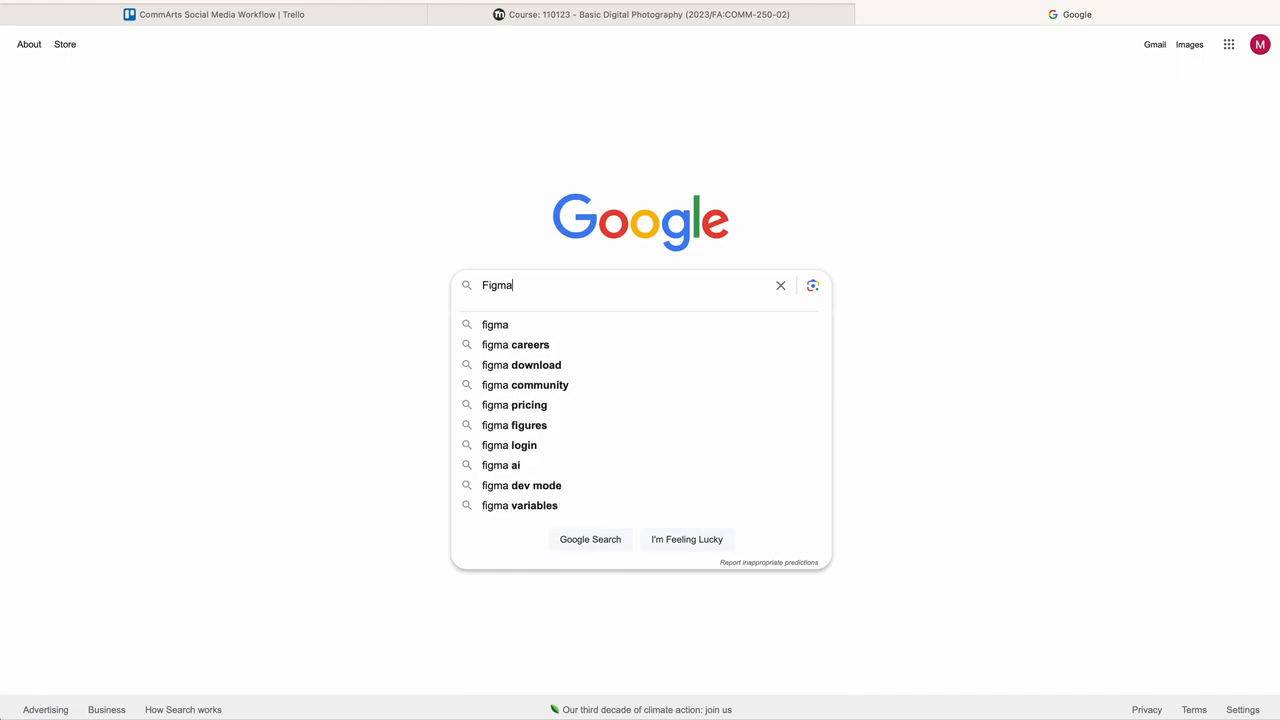
Step: Search Google for Figma and open the official Figma website
key(Return)
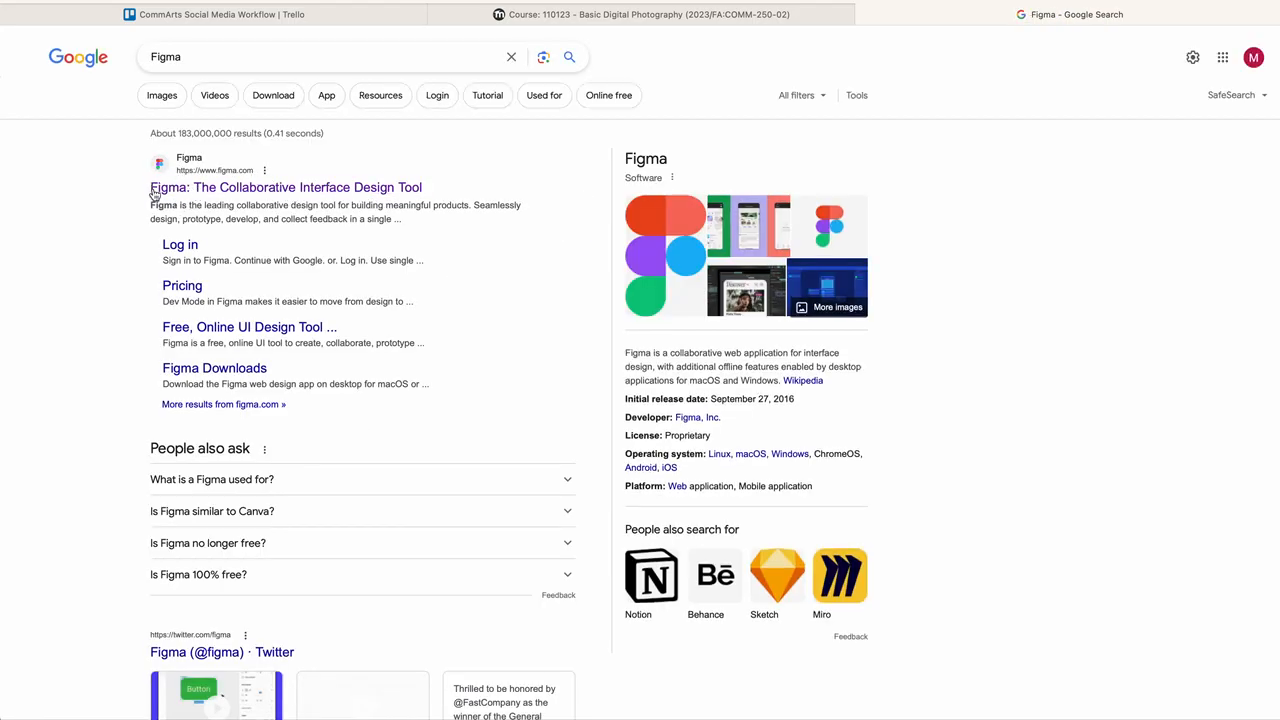
click(240, 190)
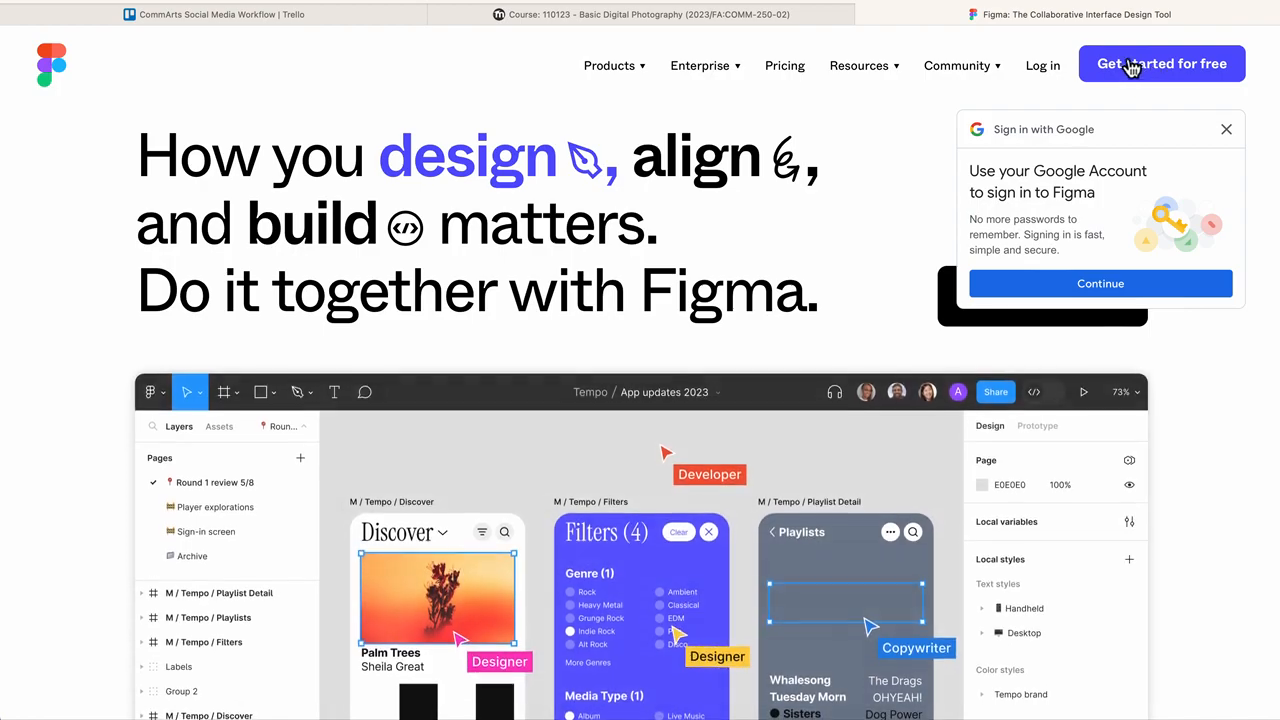
Step: Log in to Figma using the saved account e-mail and password
click(1143, 67)
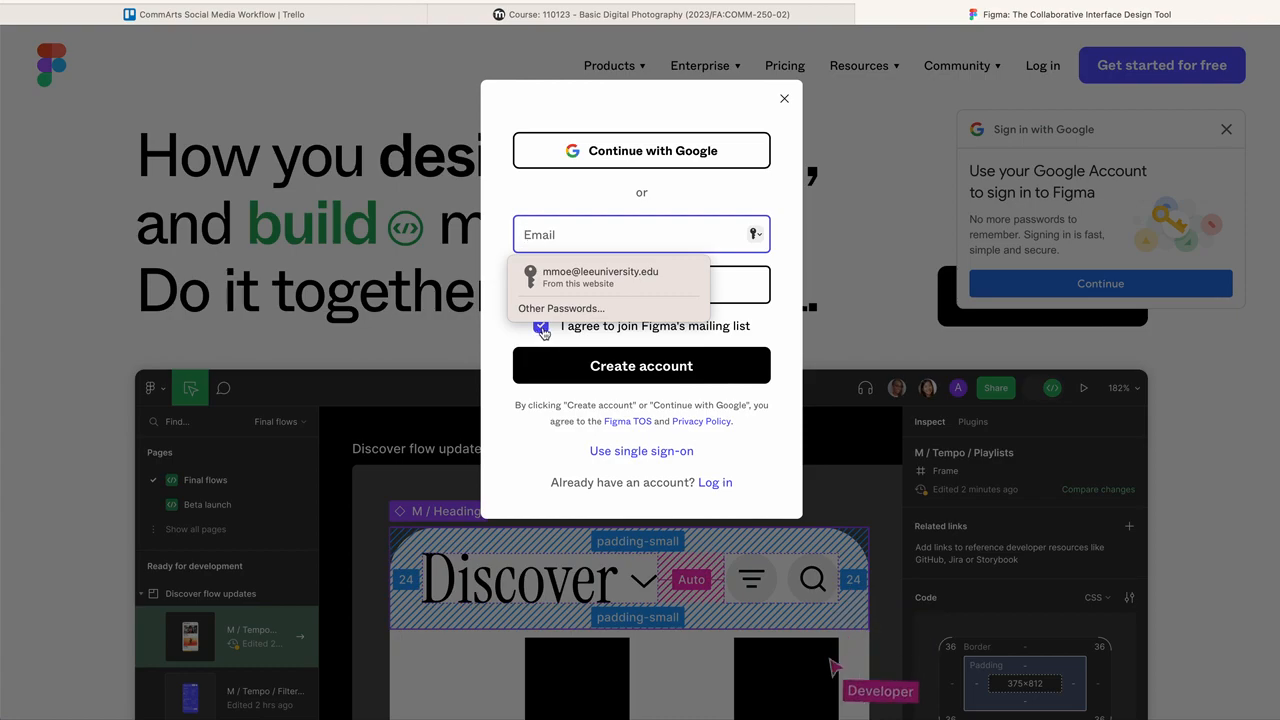
click(785, 100)
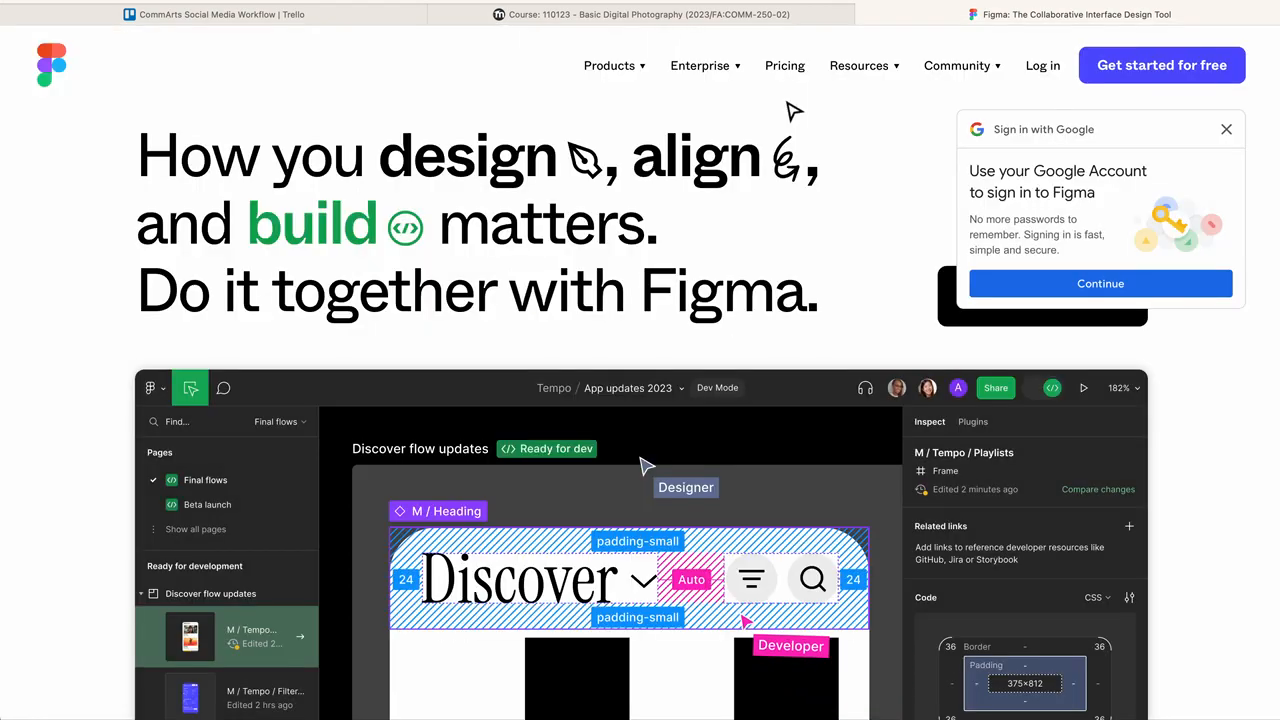
click(1058, 68)
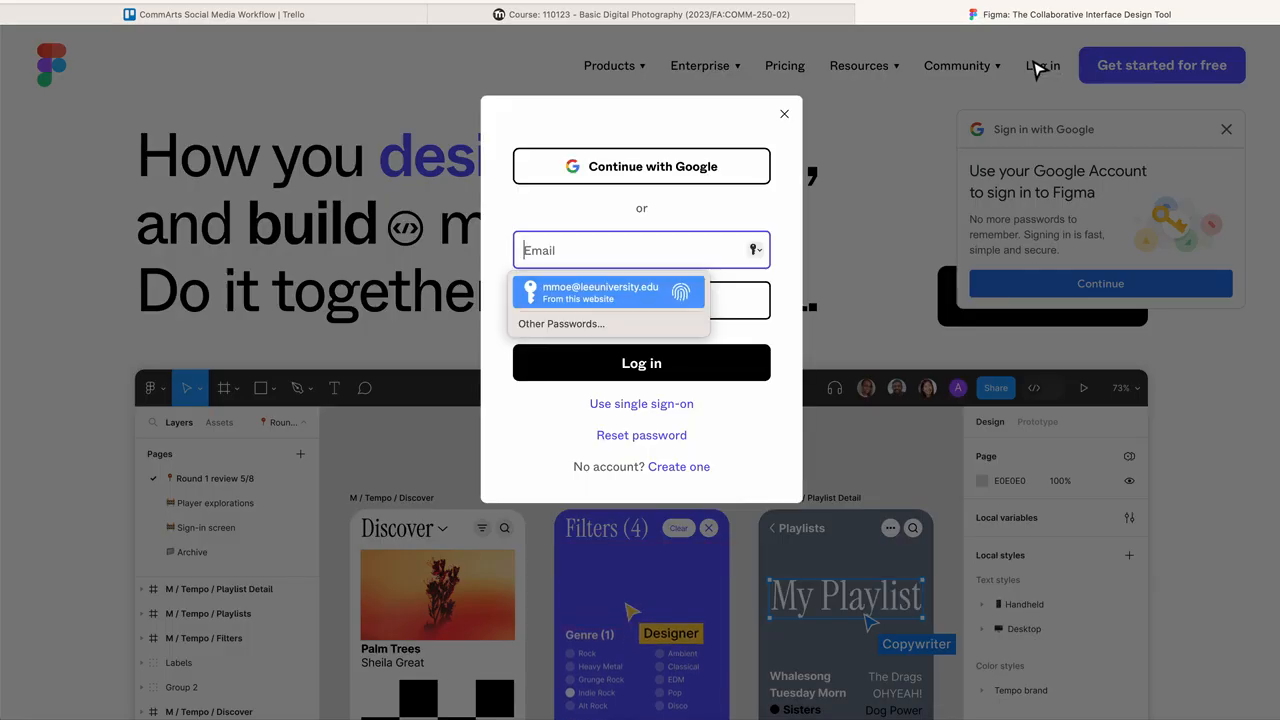
click(590, 292)
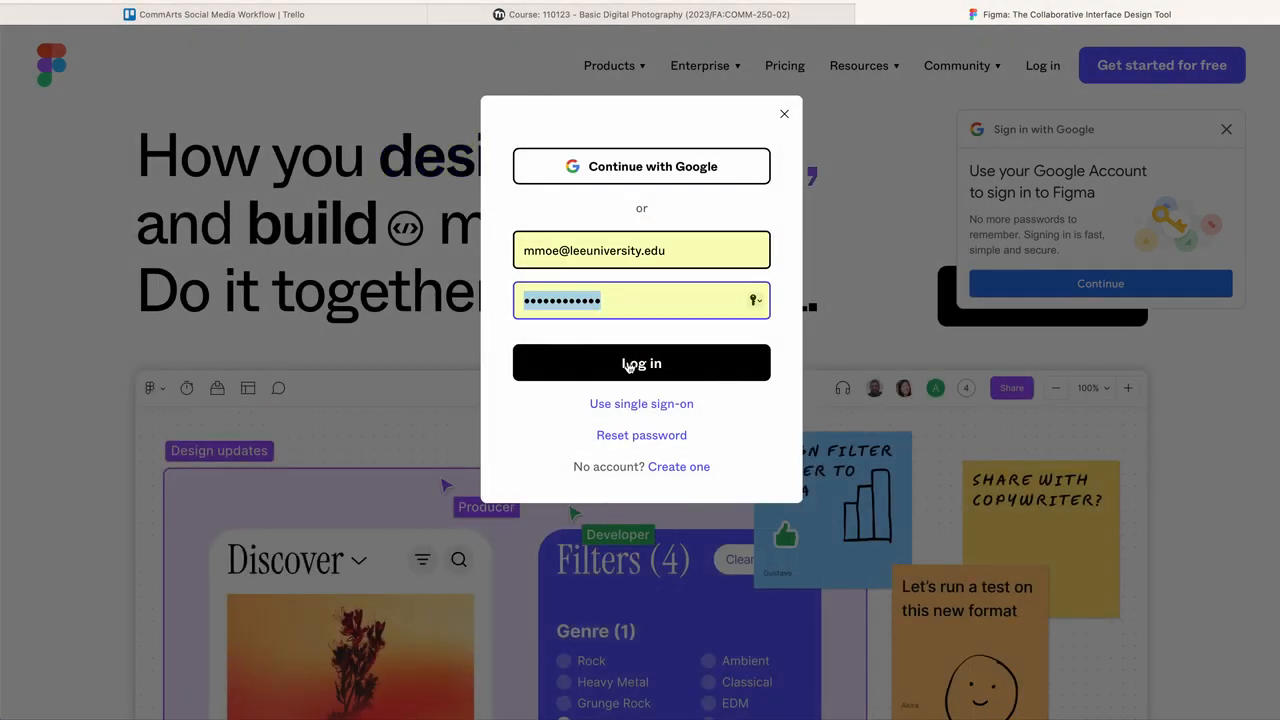
click(628, 364)
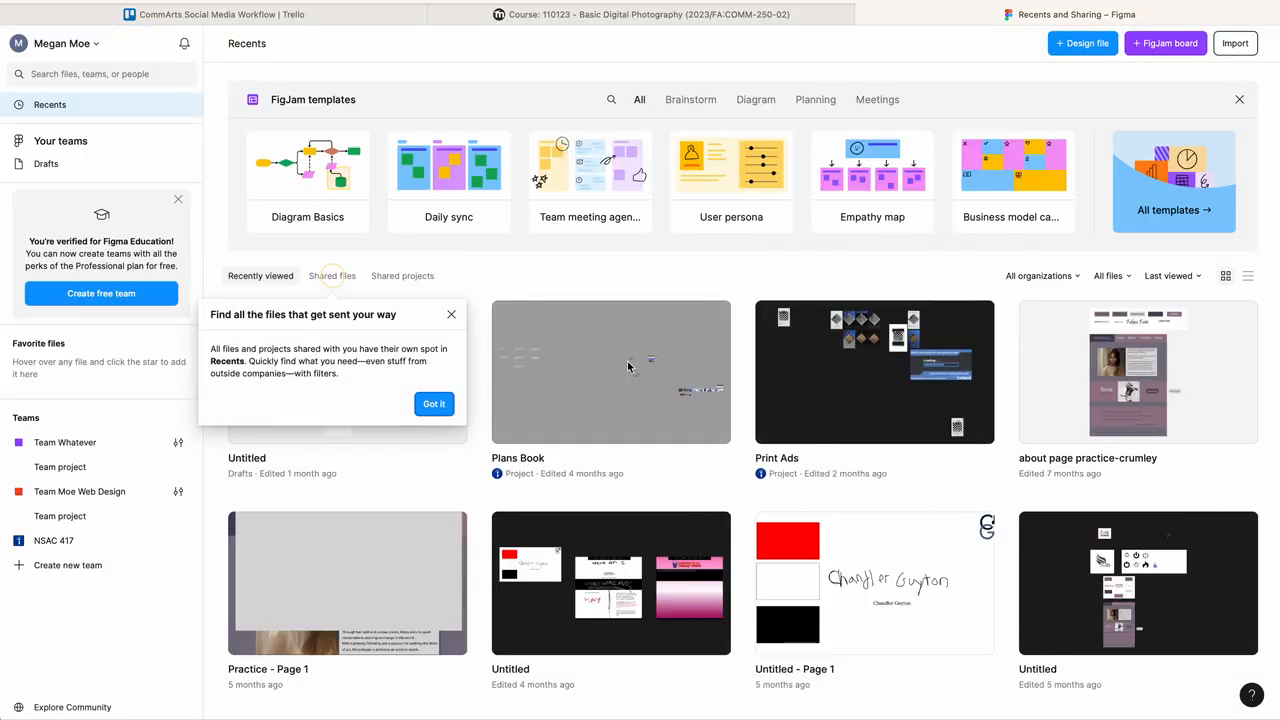
Step: Dismiss the shared-files tip and create a new design file
click(451, 315)
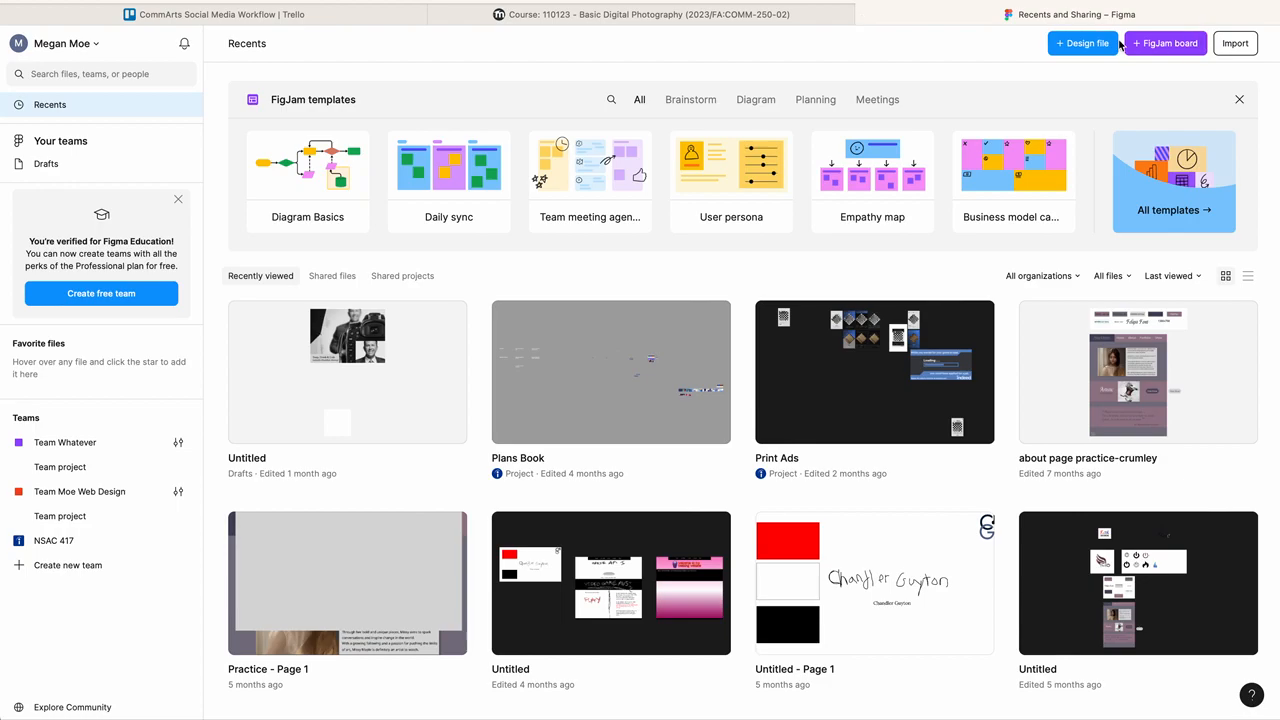
click(1078, 45)
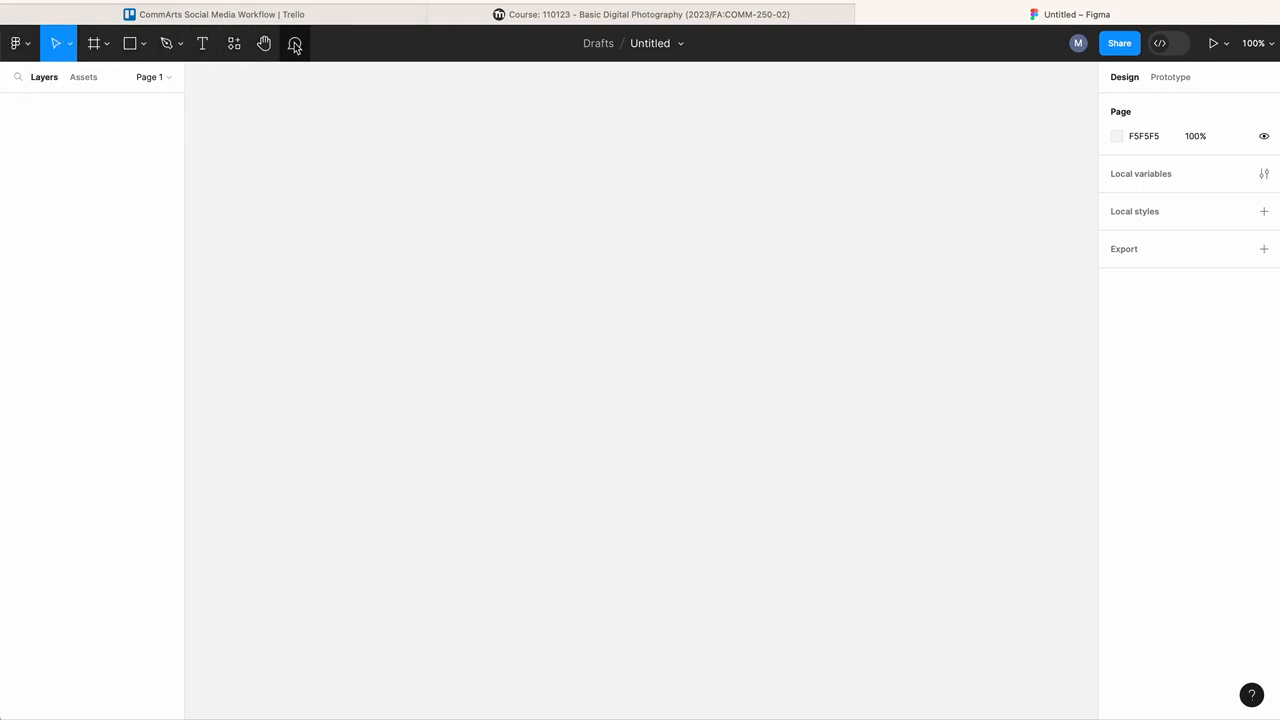
click(29, 47)
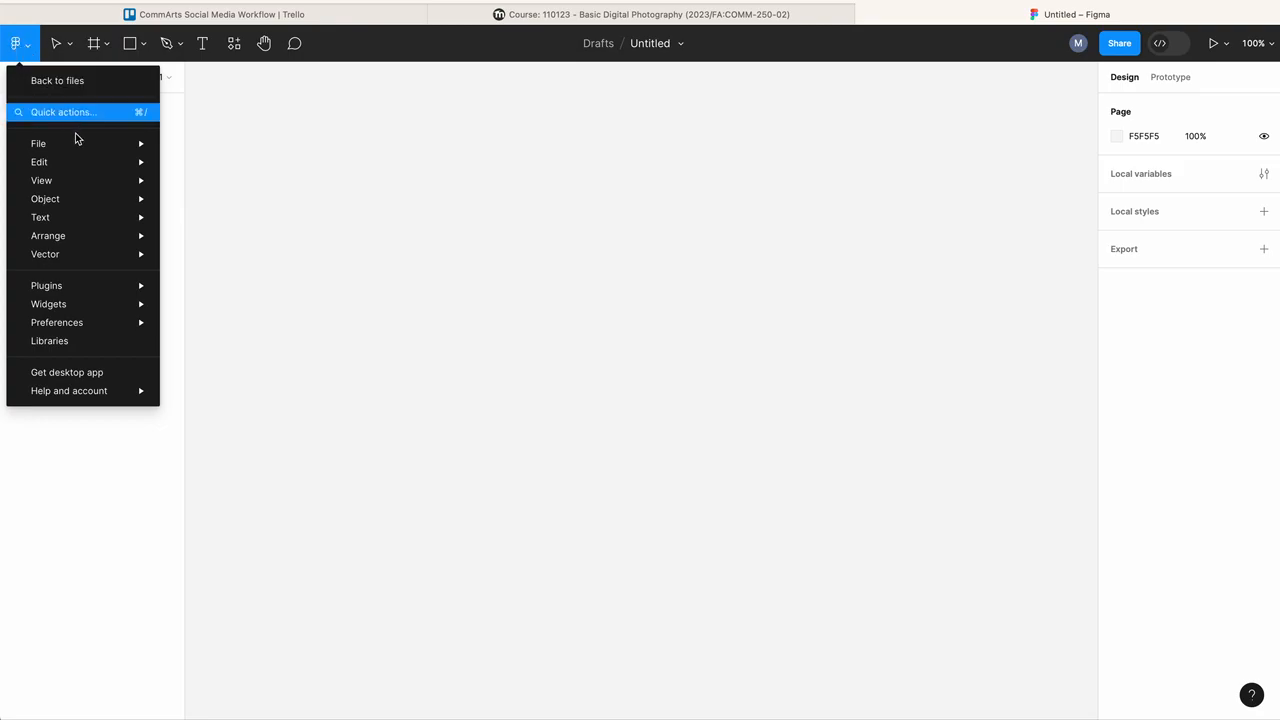
mouse_move(30, 138)
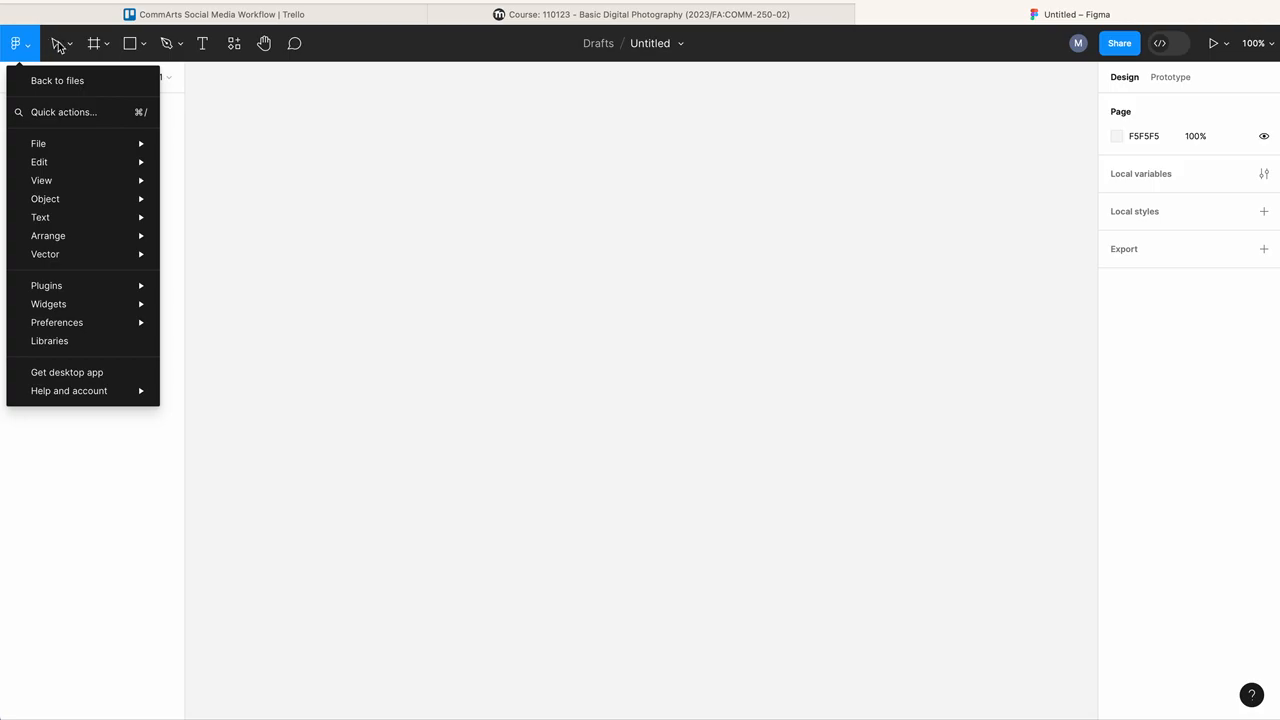
click(58, 43)
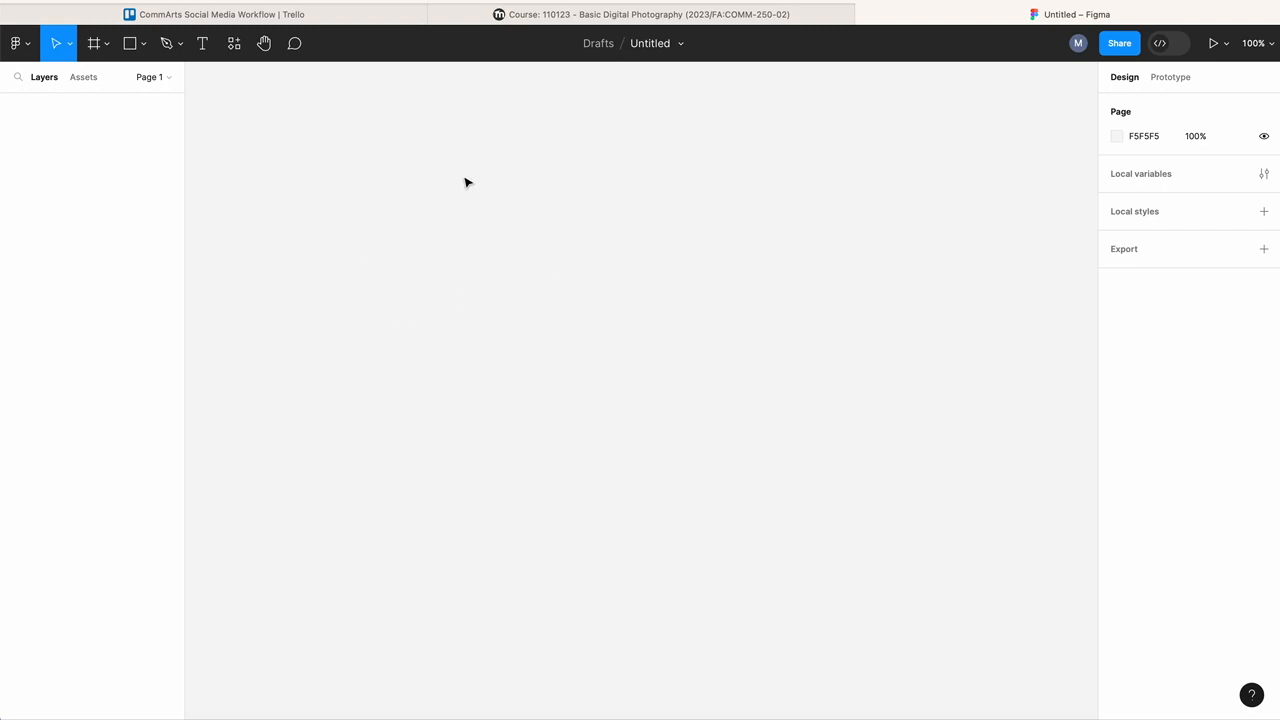
click(95, 43)
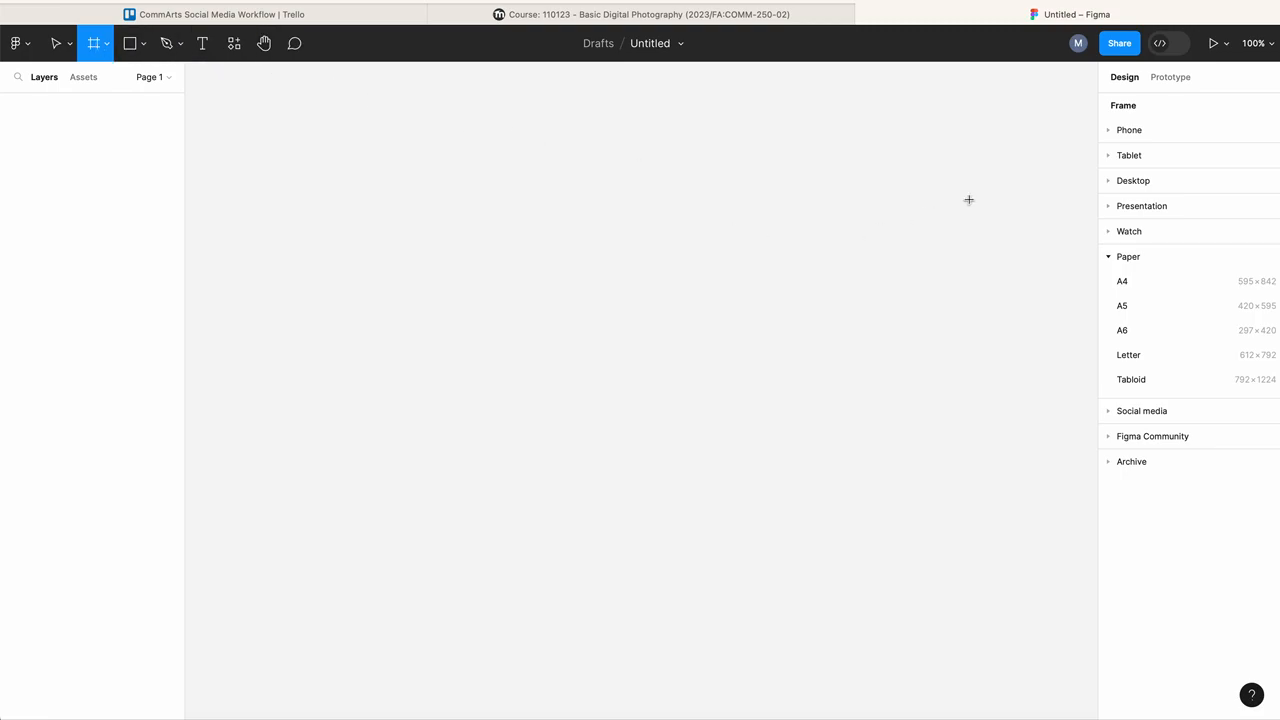
drag(245, 117, 1072, 595)
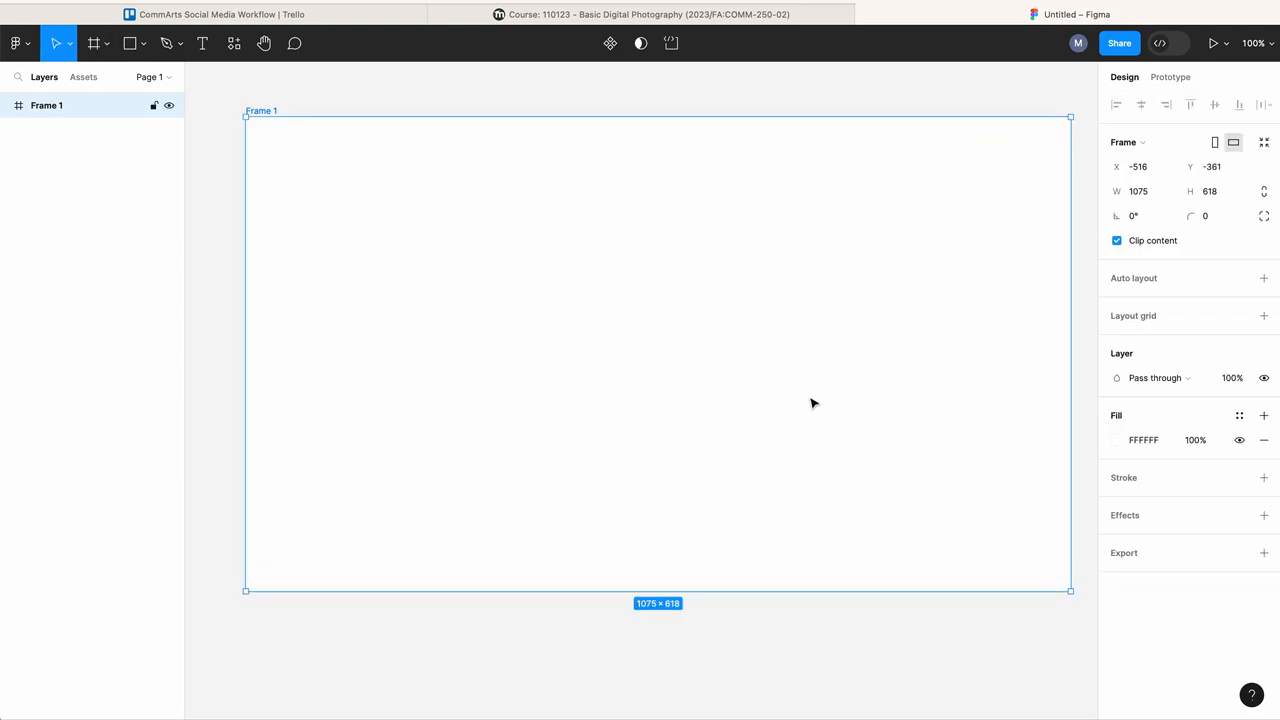
key(Delete)
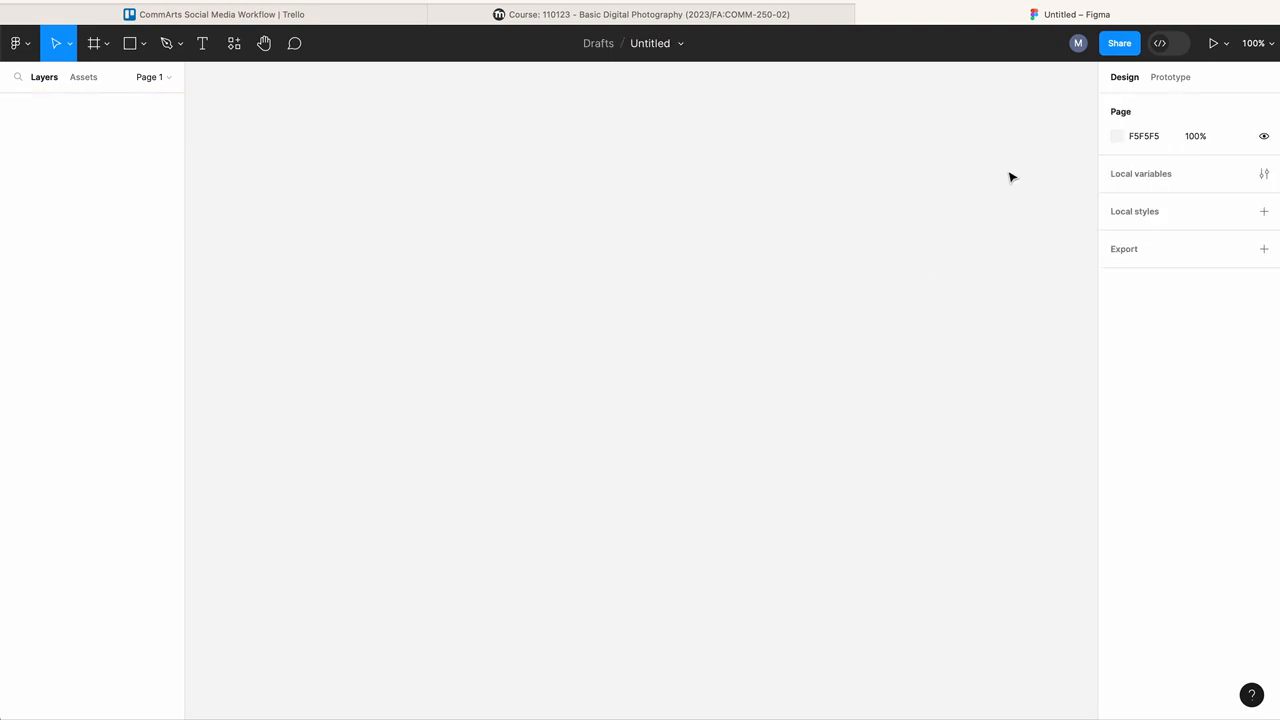
Step: Add a Tabloid paper frame and switch it to landscape orientation
click(100, 45)
click(91, 83)
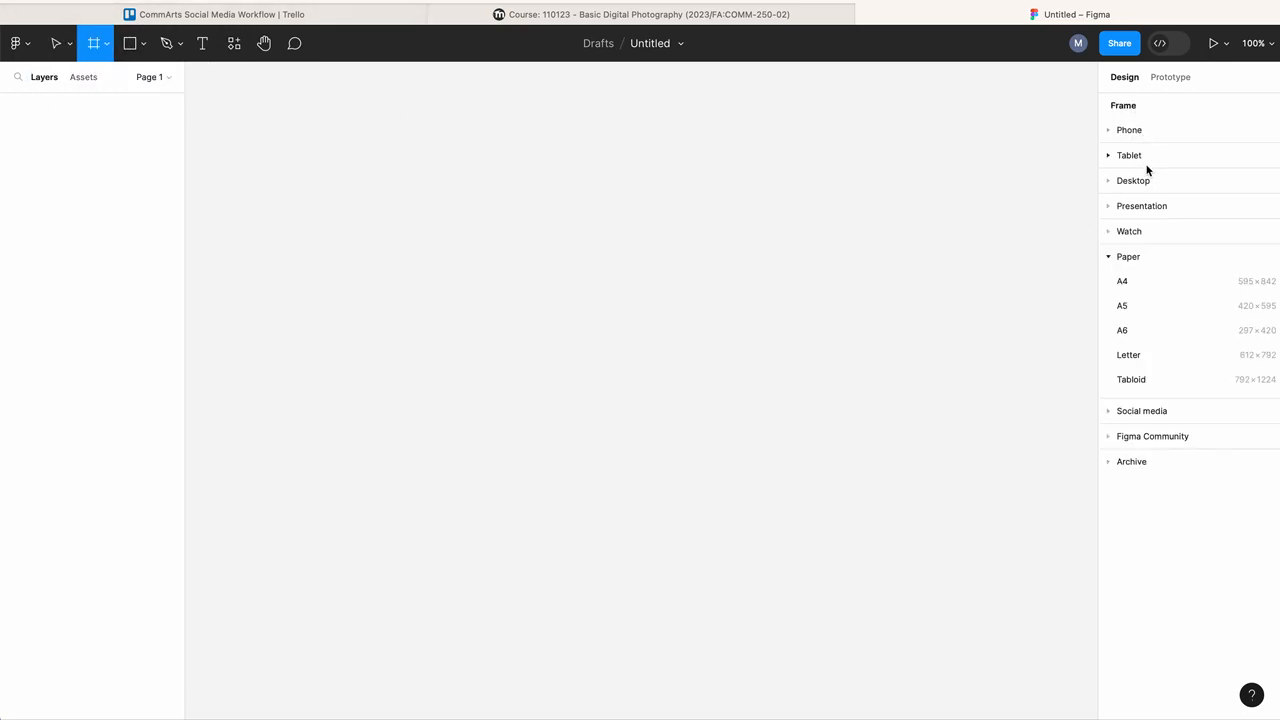
click(1131, 379)
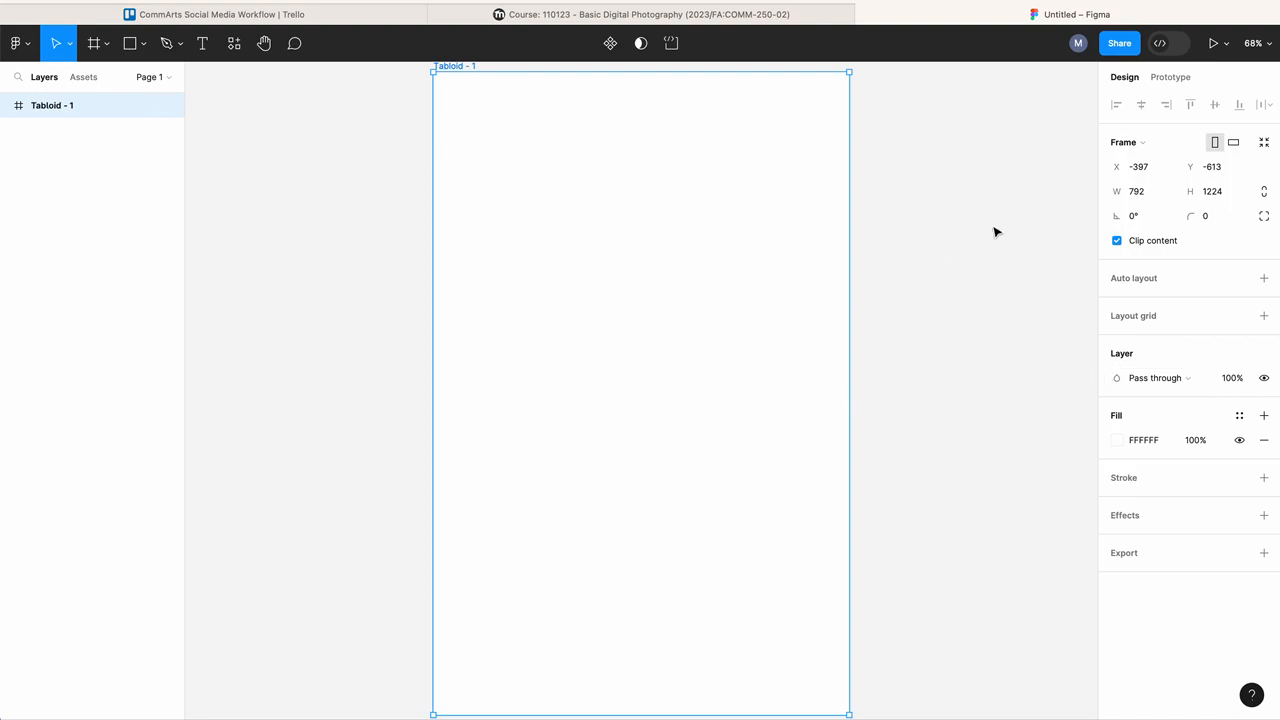
click(1236, 144)
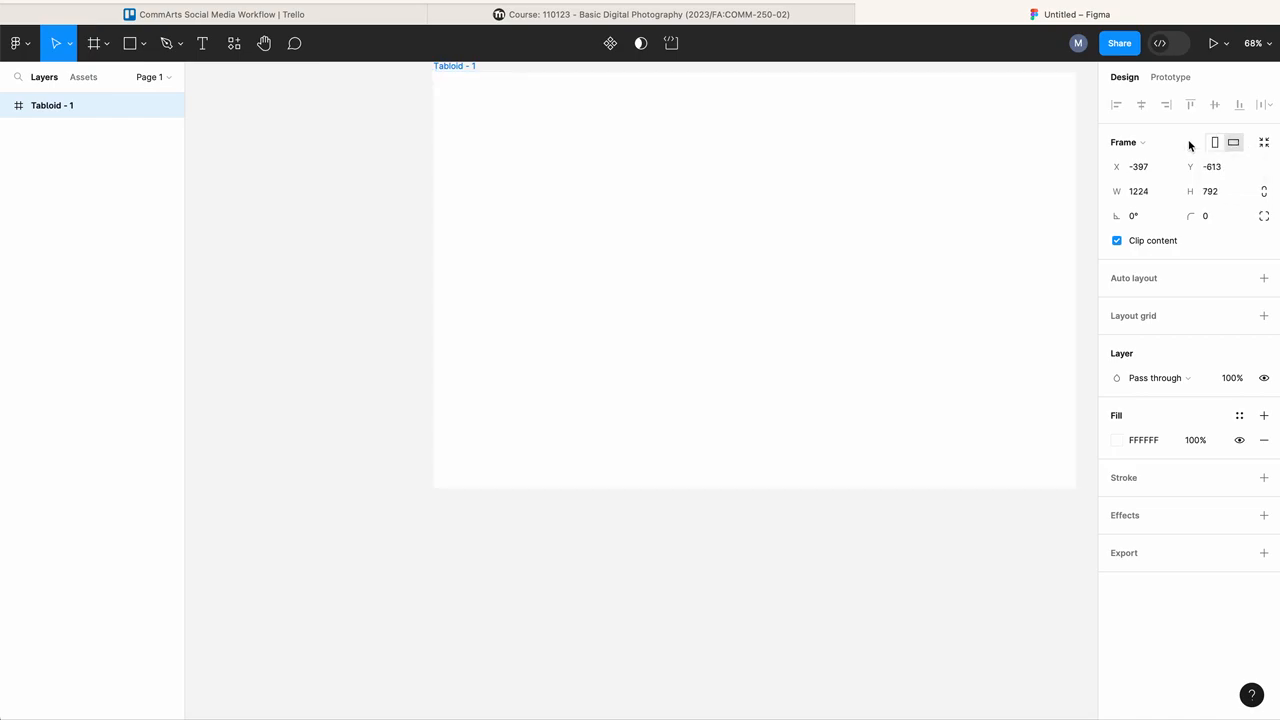
Step: Draw a rectangle about 191 × 135 near the frame's upper-left corner
scroll(862, 196, right, 2)
scroll(862, 196, up, 1)
scroll(862, 196, left, 1)
scroll(862, 196, down, 2)
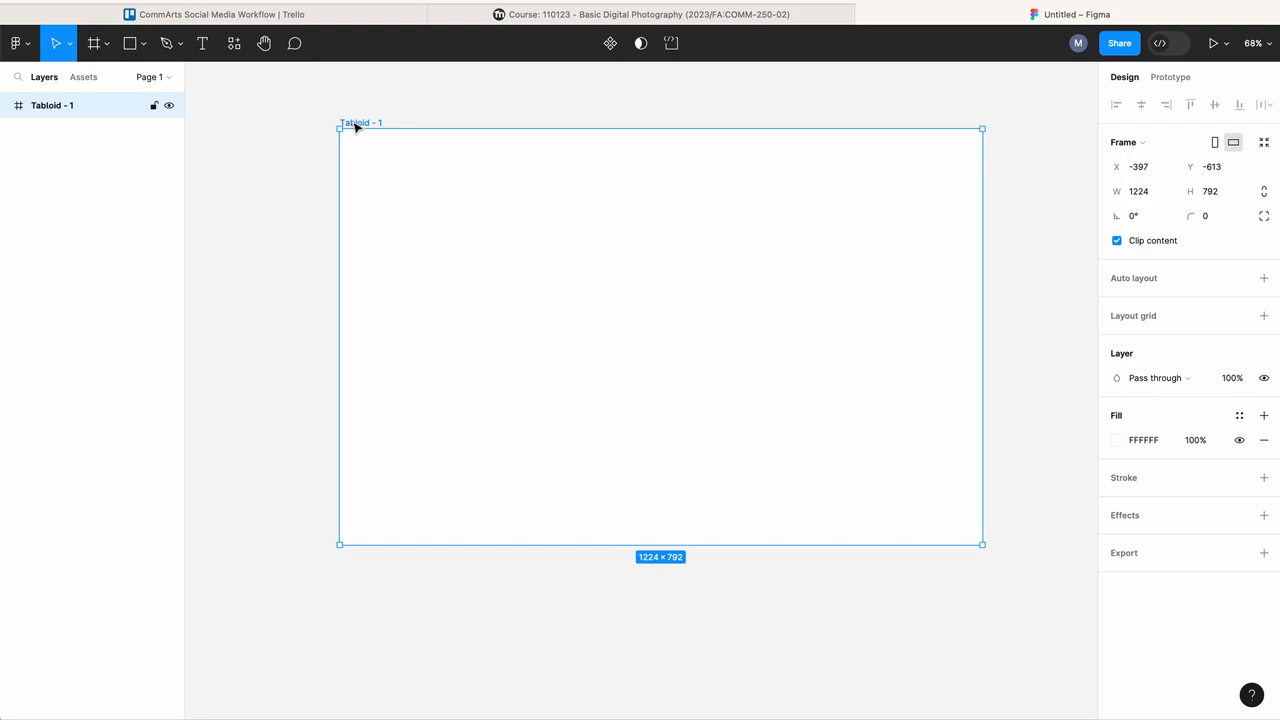
click(131, 43)
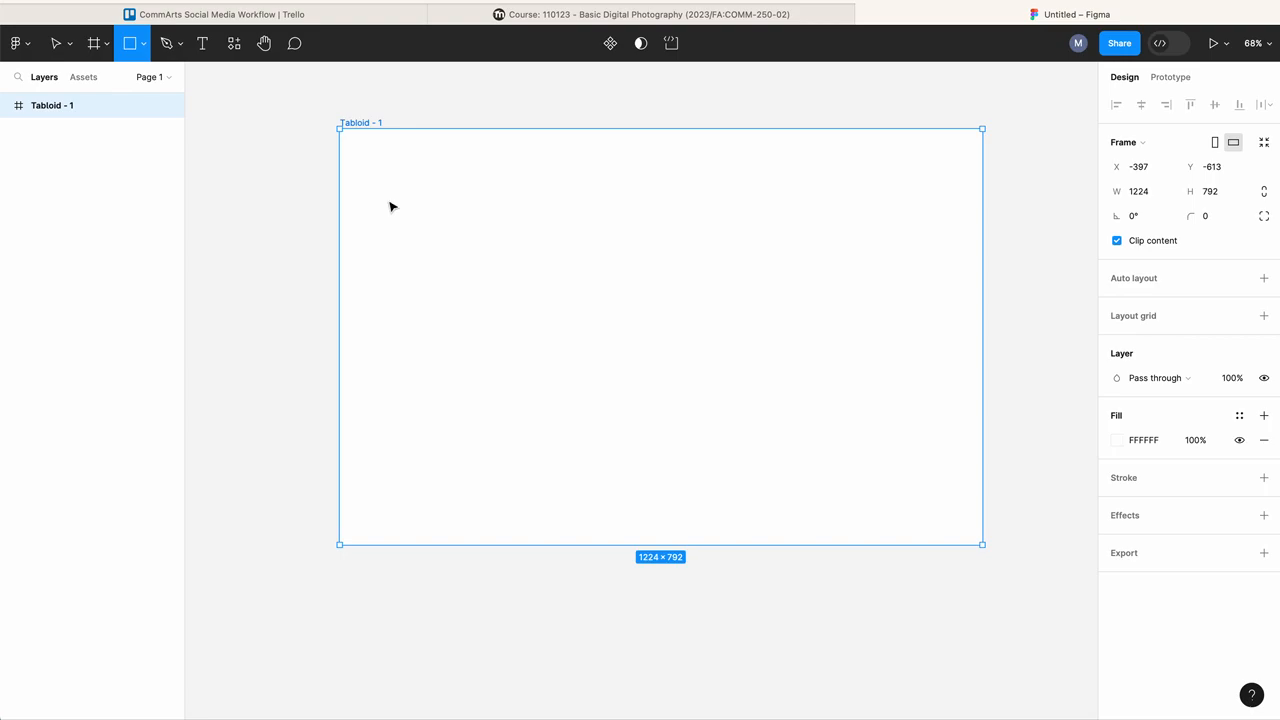
click(141, 43)
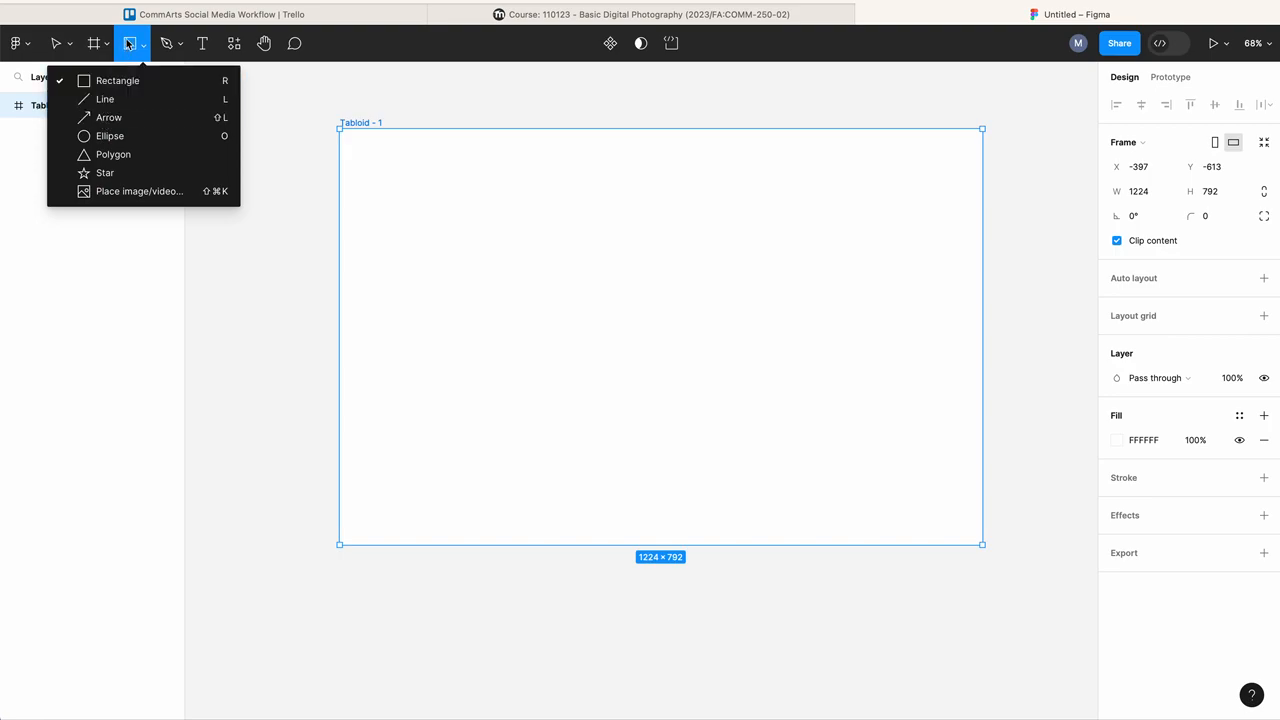
click(135, 46)
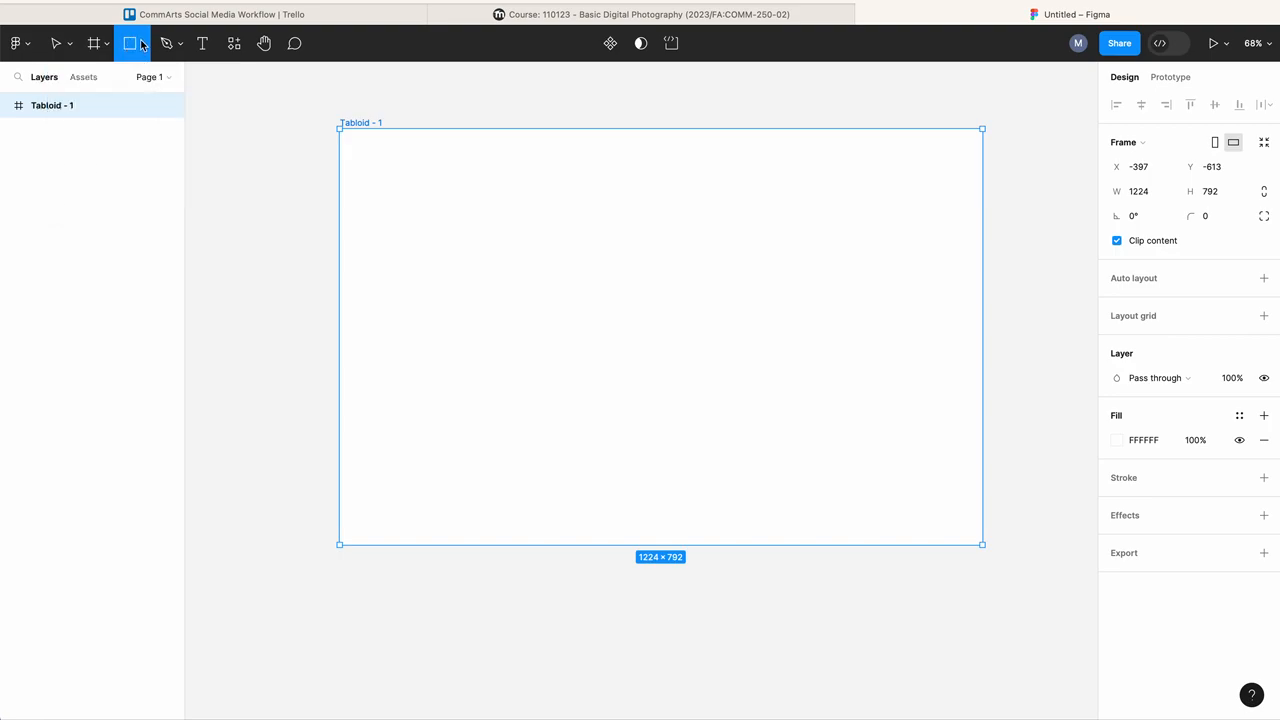
click(141, 43)
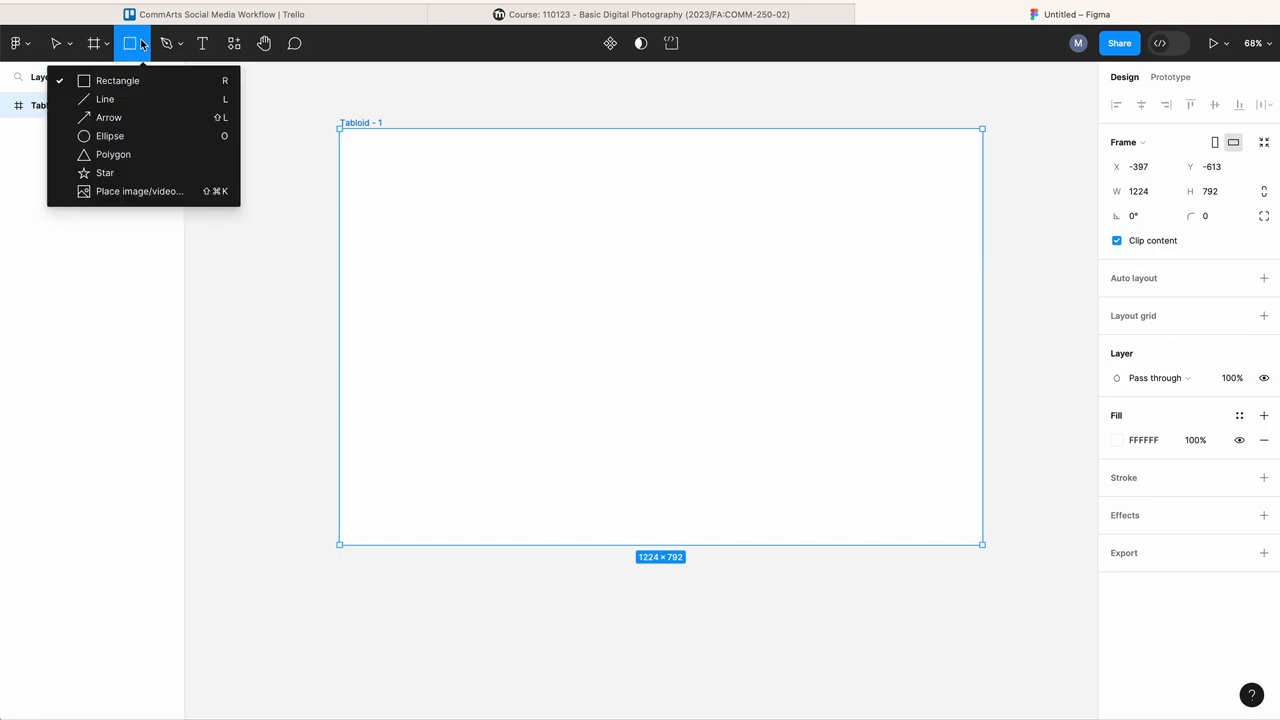
click(113, 84)
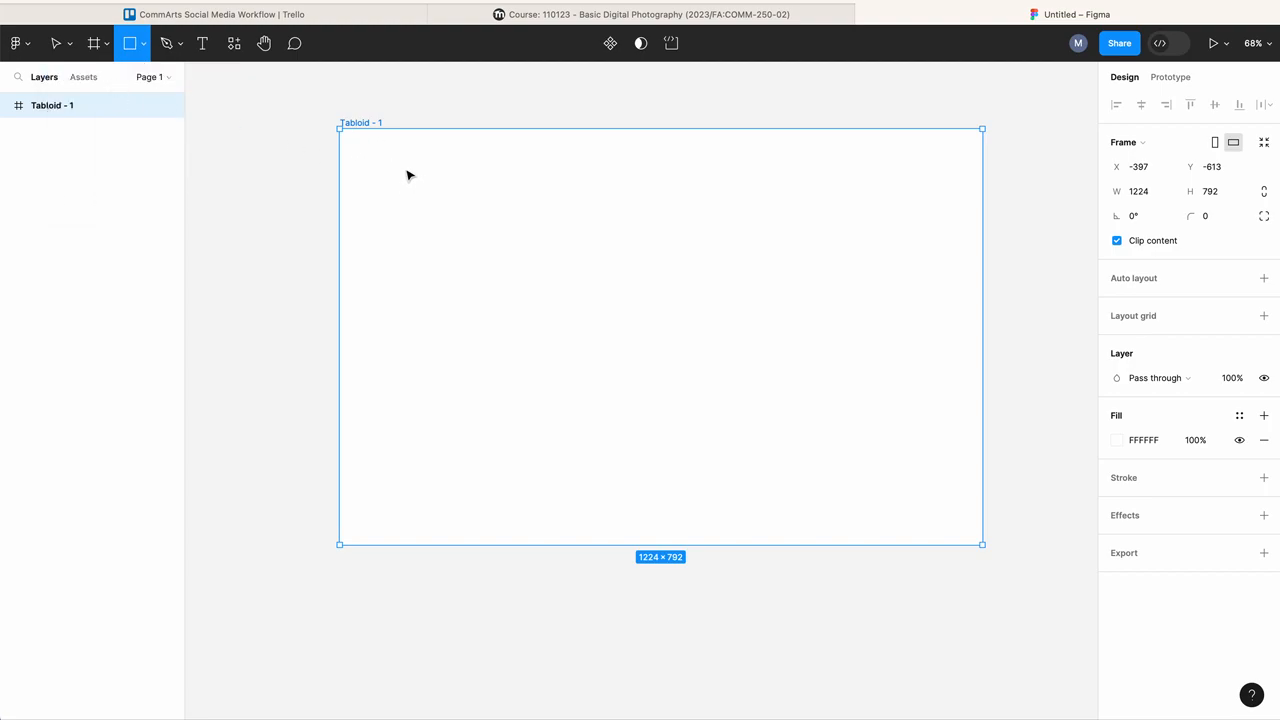
drag(404, 168, 506, 243)
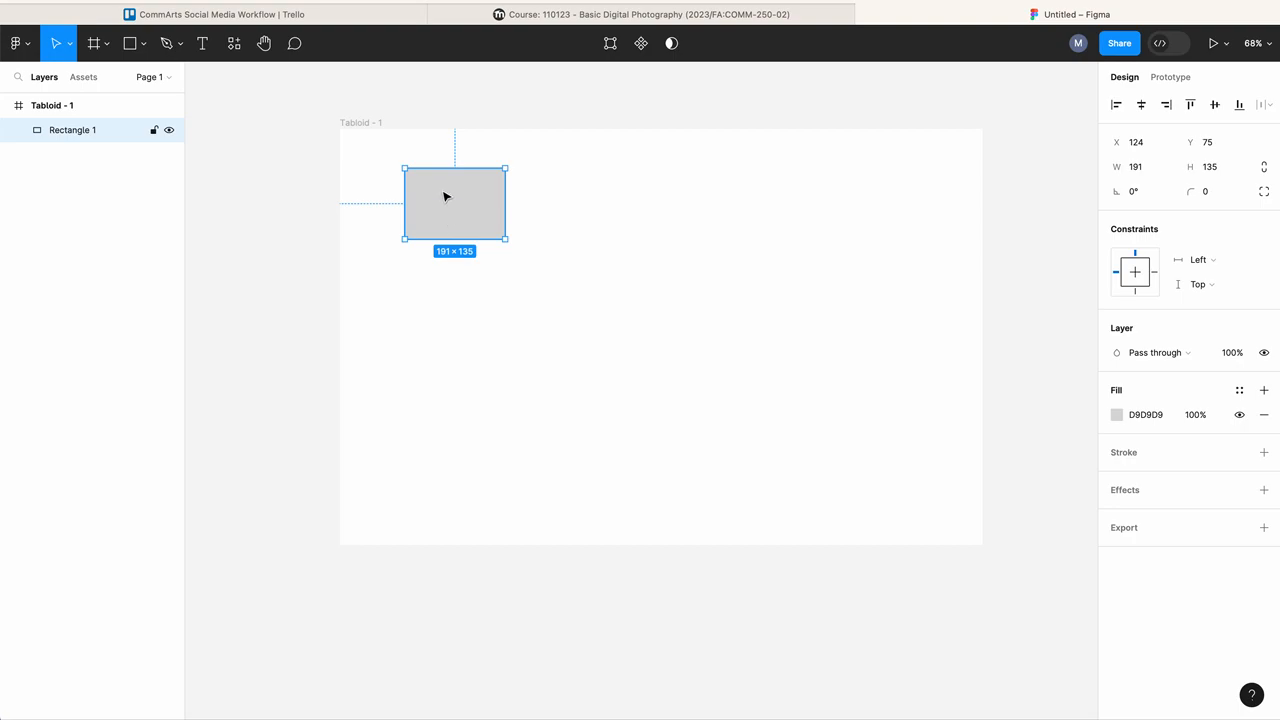
Step: Change the rectangle's solid fill color to blue 1B54E7
click(1117, 415)
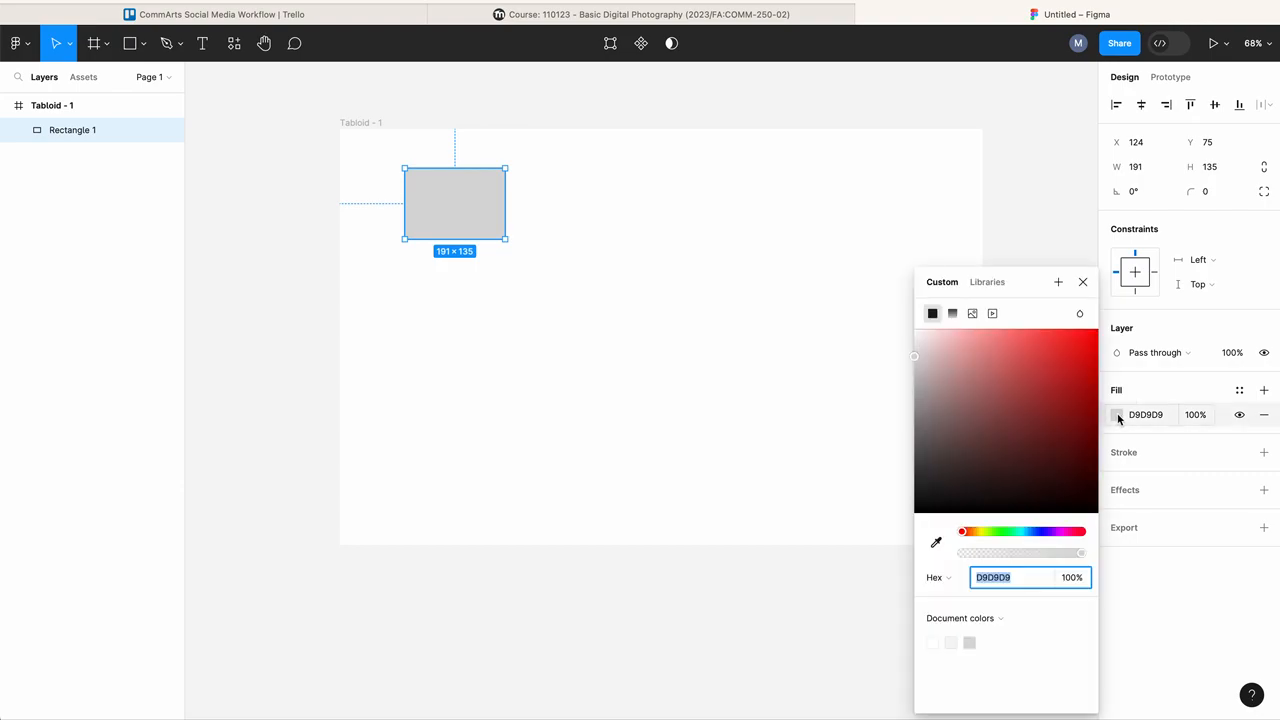
click(1077, 349)
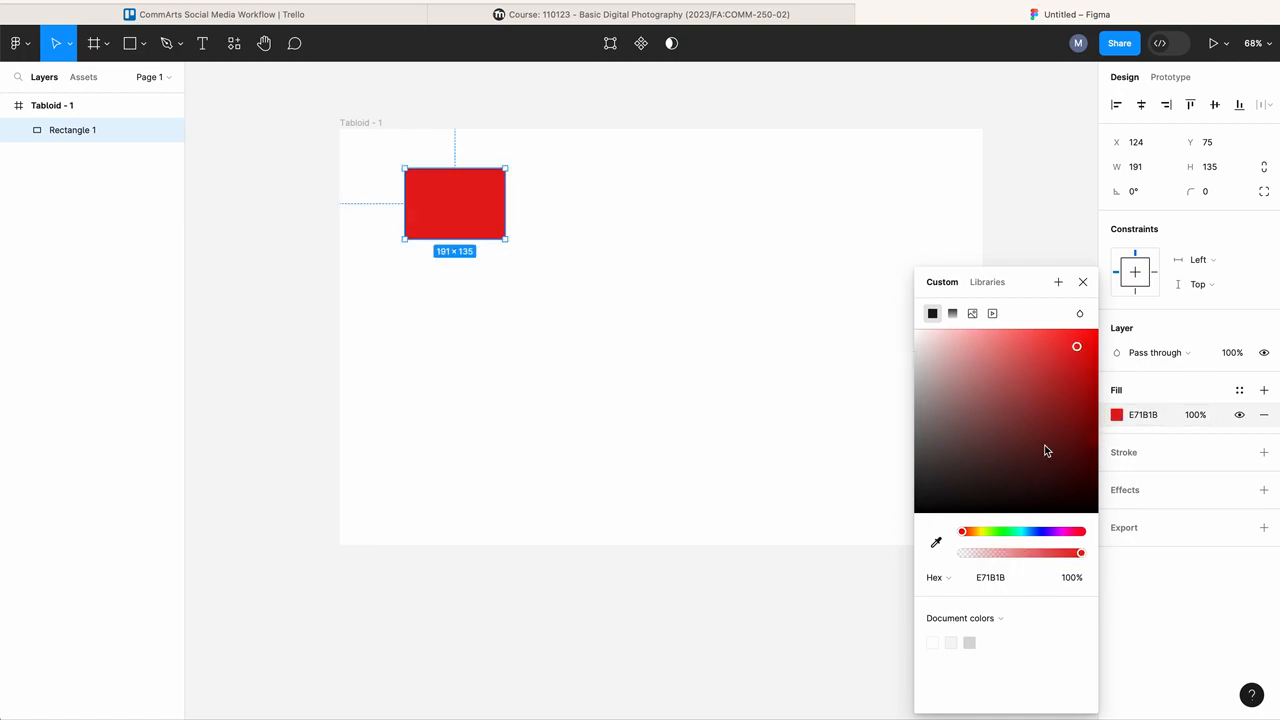
drag(964, 538, 1103, 560)
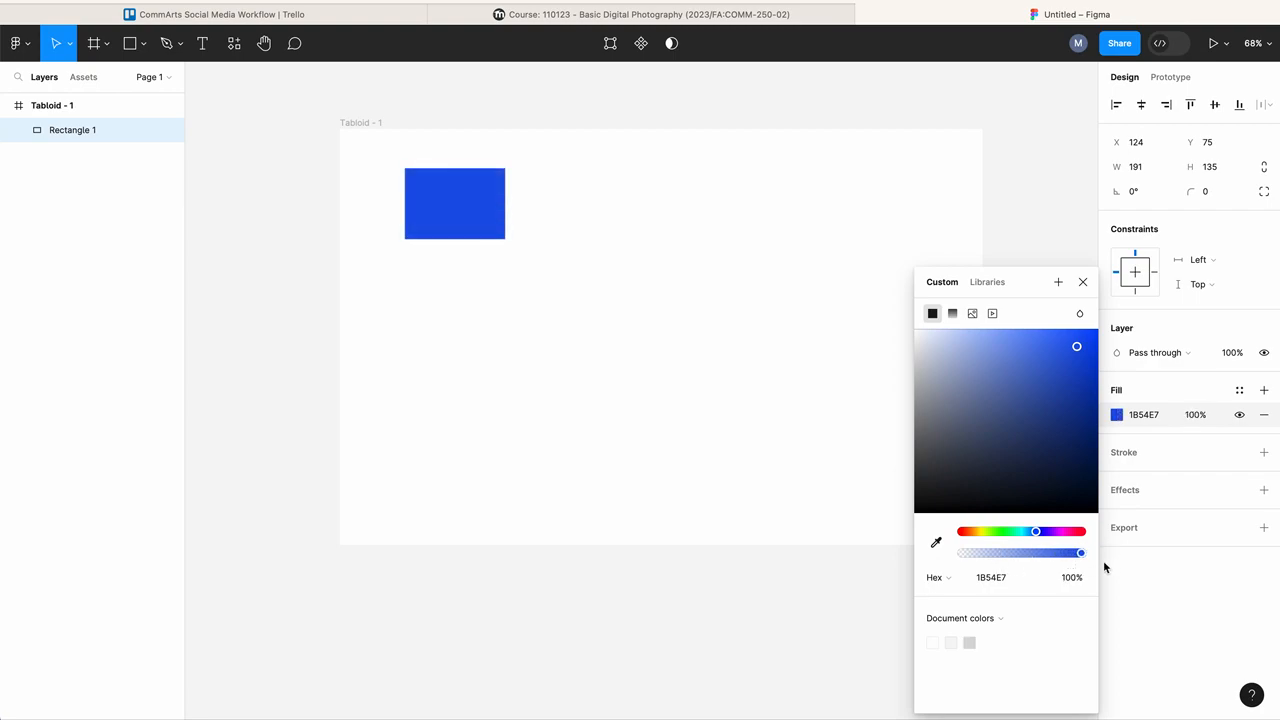
drag(1038, 535, 1036, 531)
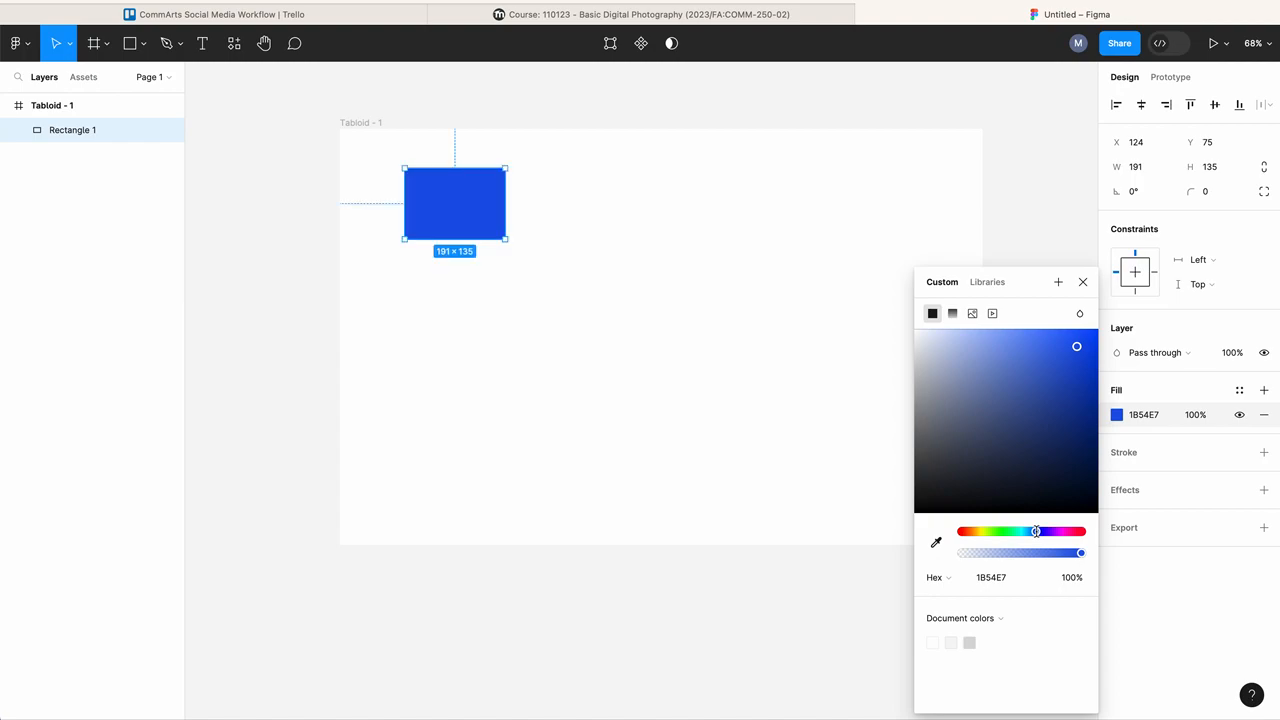
Step: Switch the rectangle's fill from solid to a gradient and then to an image fill
click(952, 314)
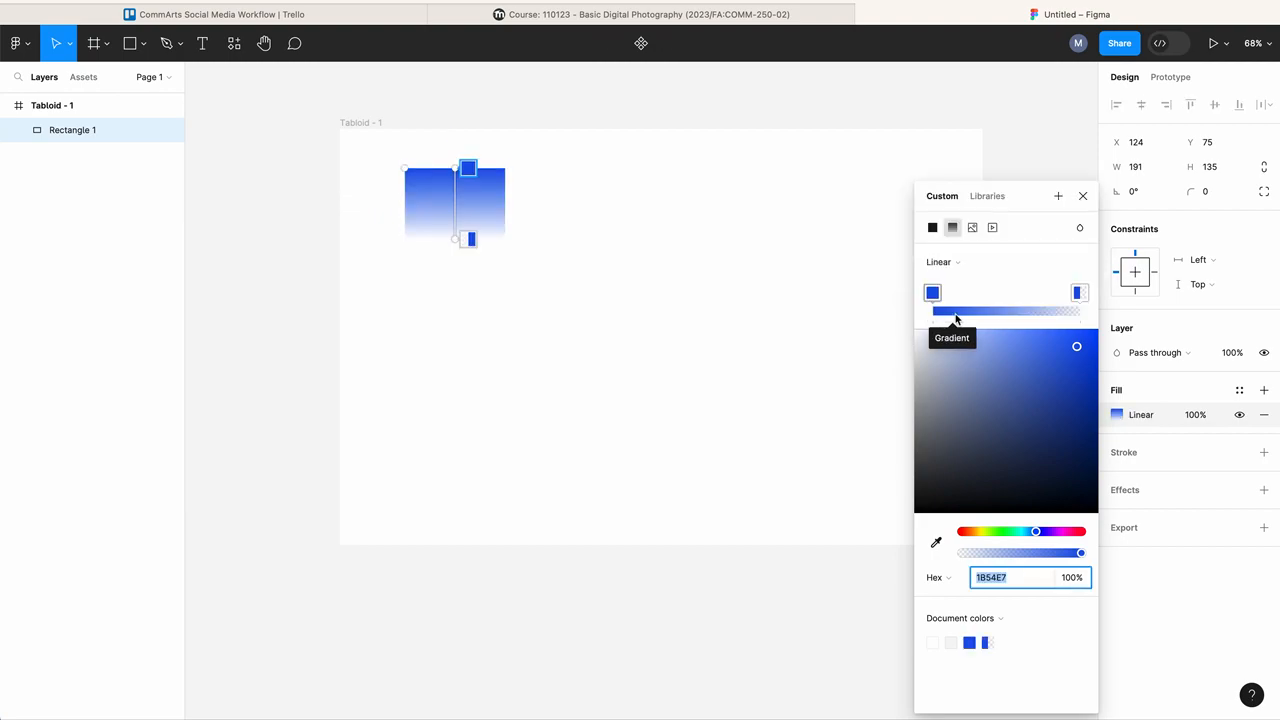
click(972, 228)
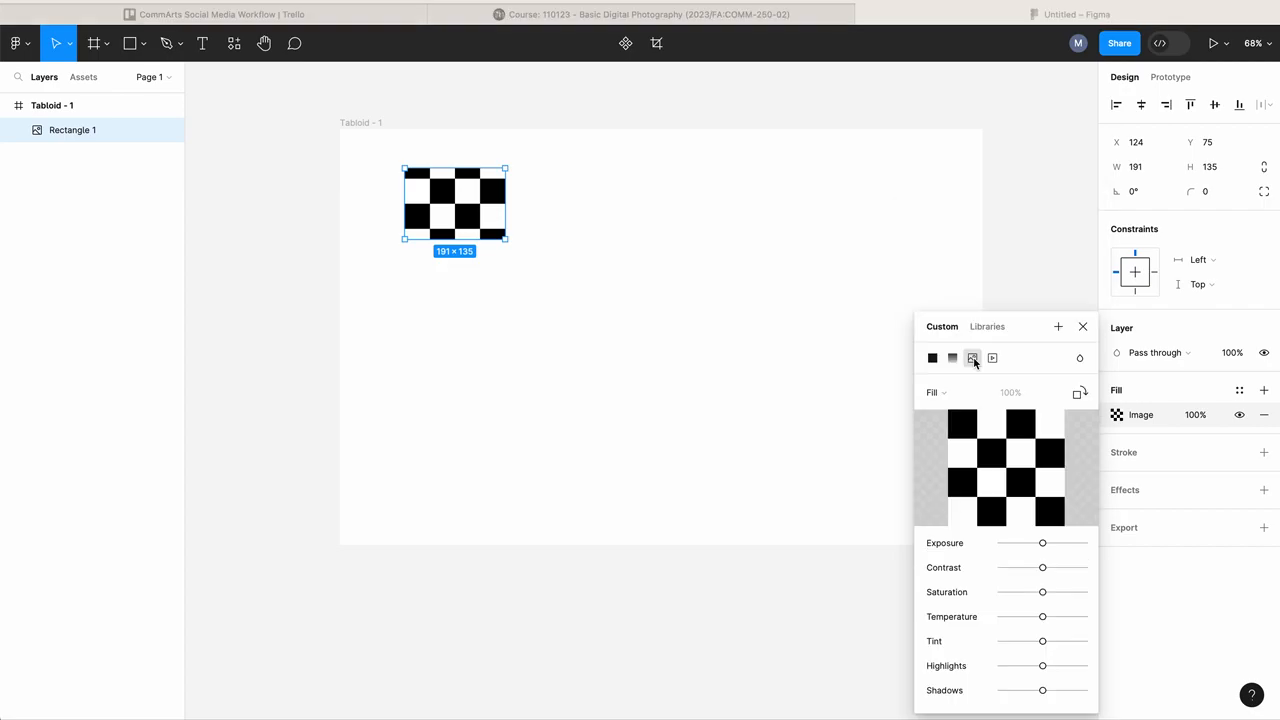
click(975, 362)
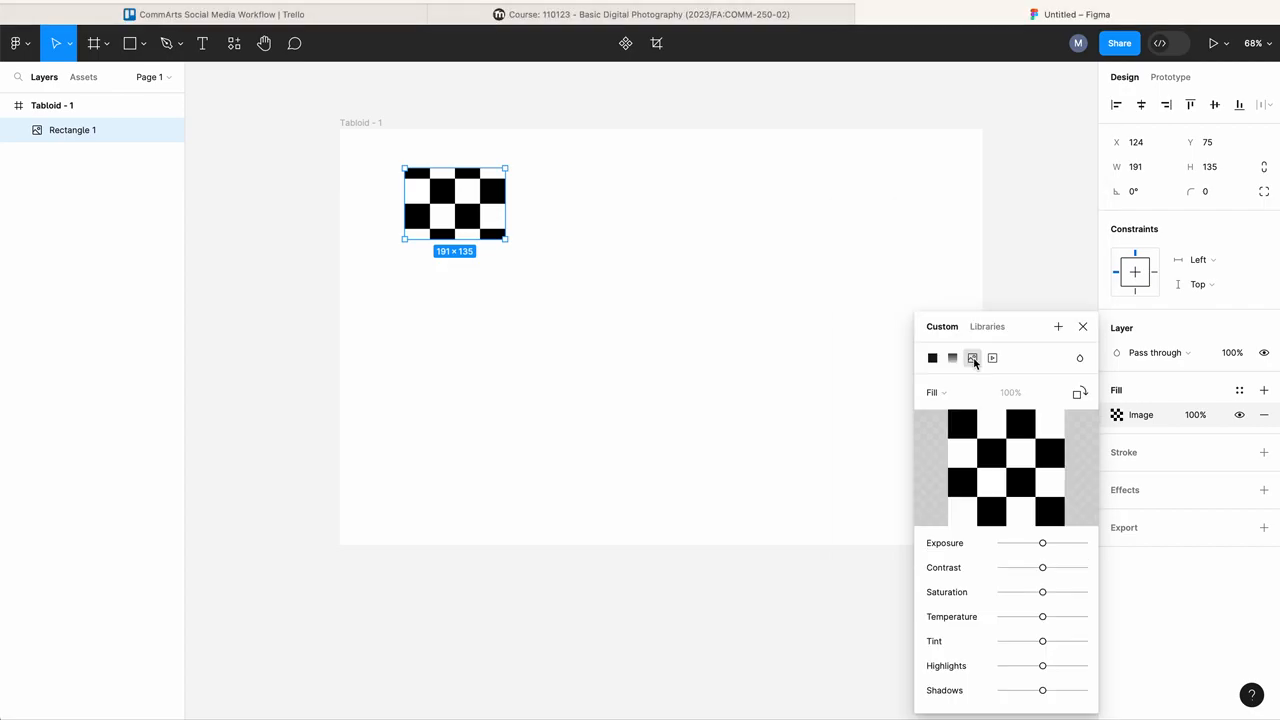
Step: Try to upload the TIF image from the Downloads folder as the rectangle's image fill
mouse_move(1007, 458)
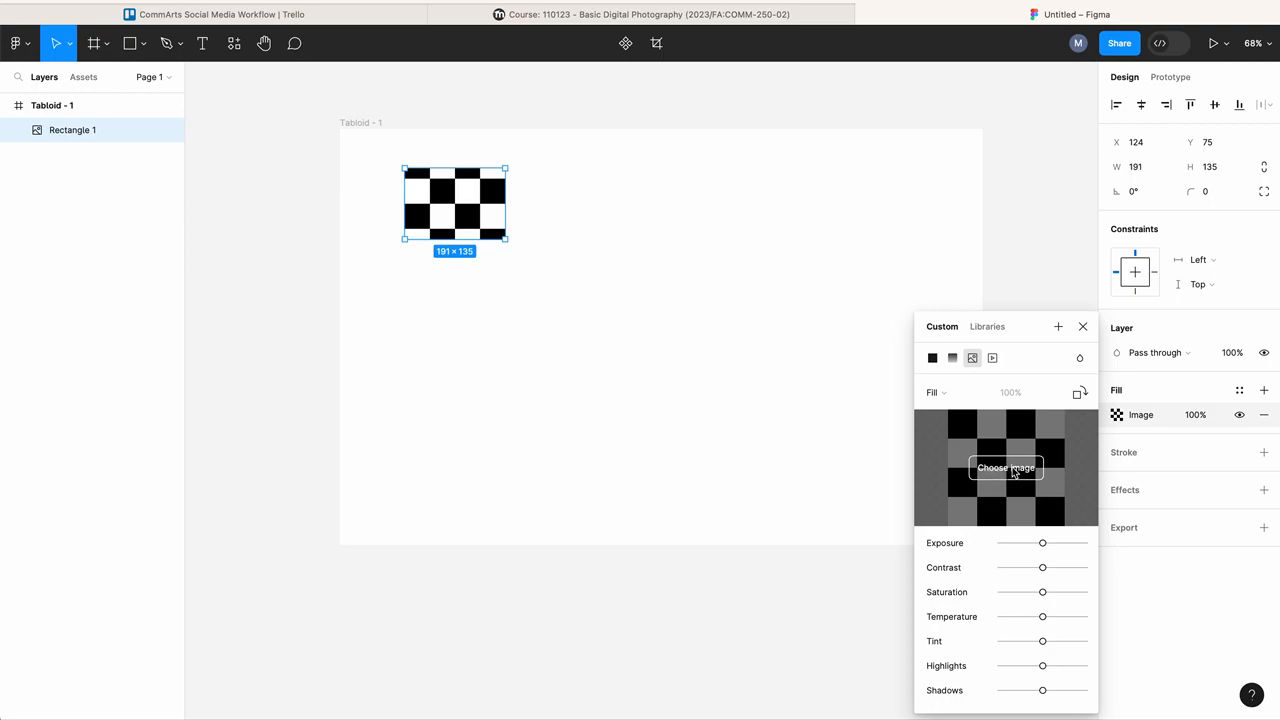
click(1007, 470)
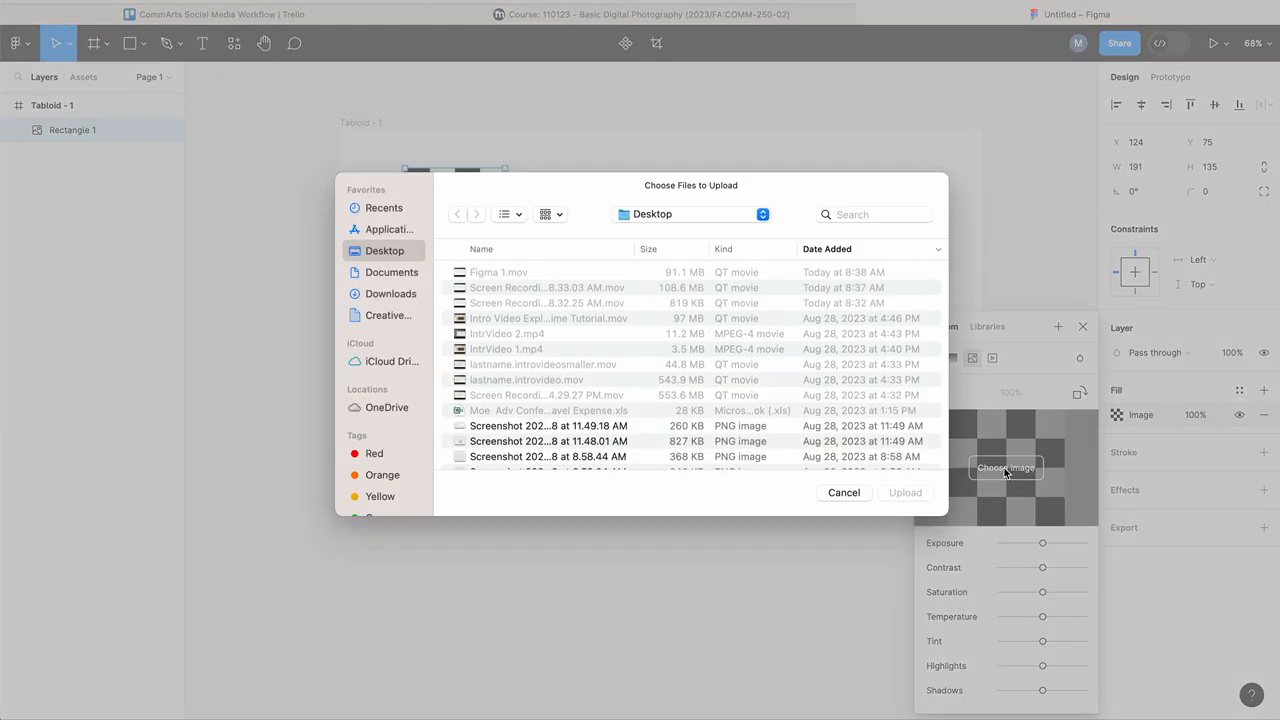
click(390, 294)
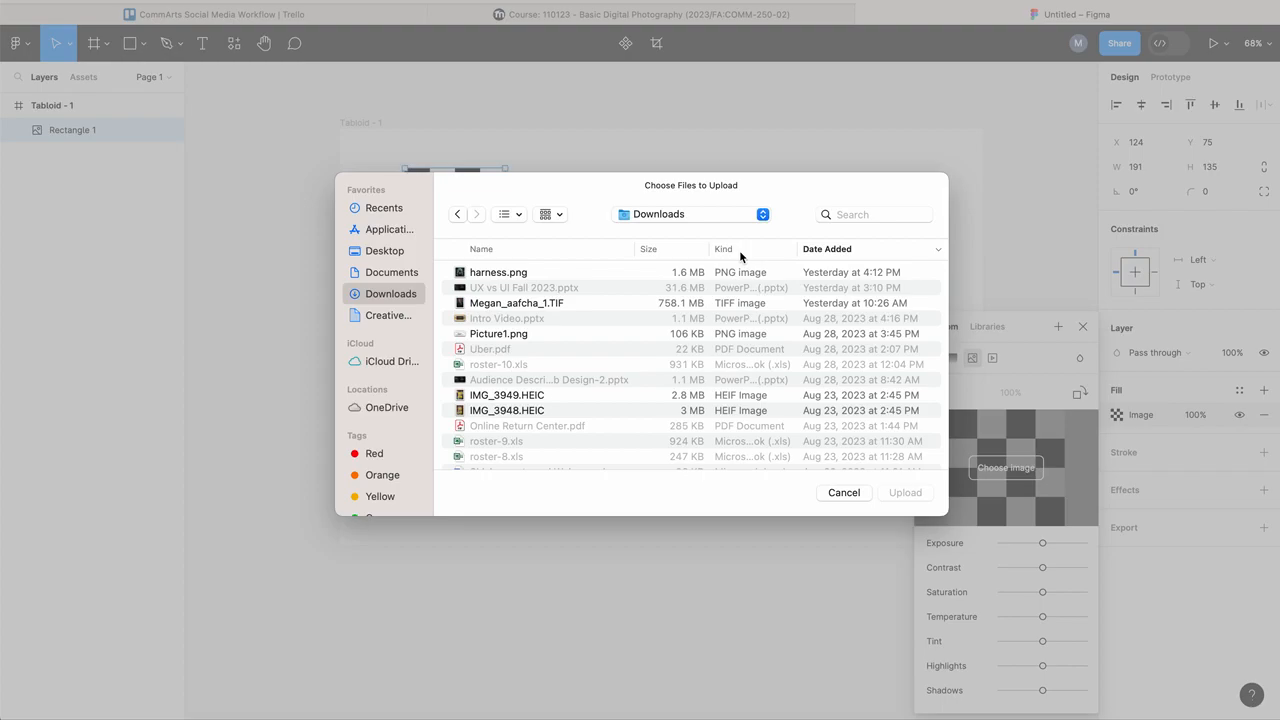
click(487, 306)
key(Return)
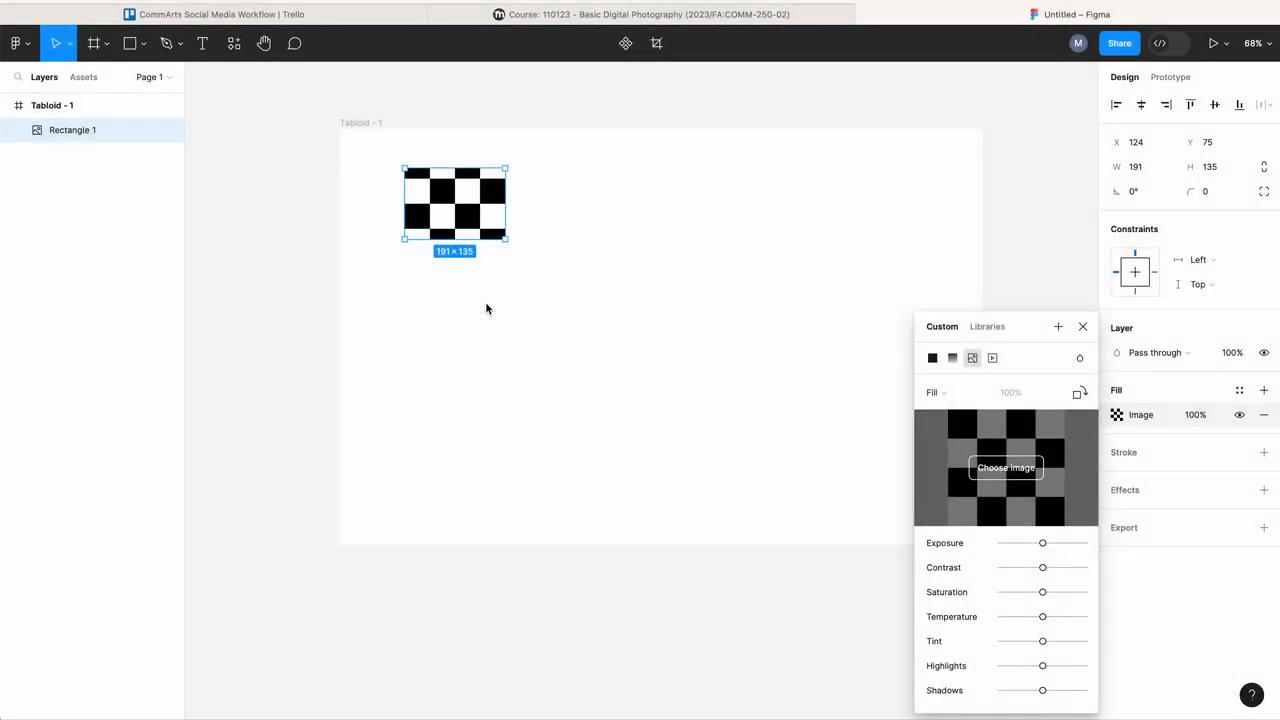
Step: Choose harness.png from Downloads as the rectangle's image fill
click(1007, 471)
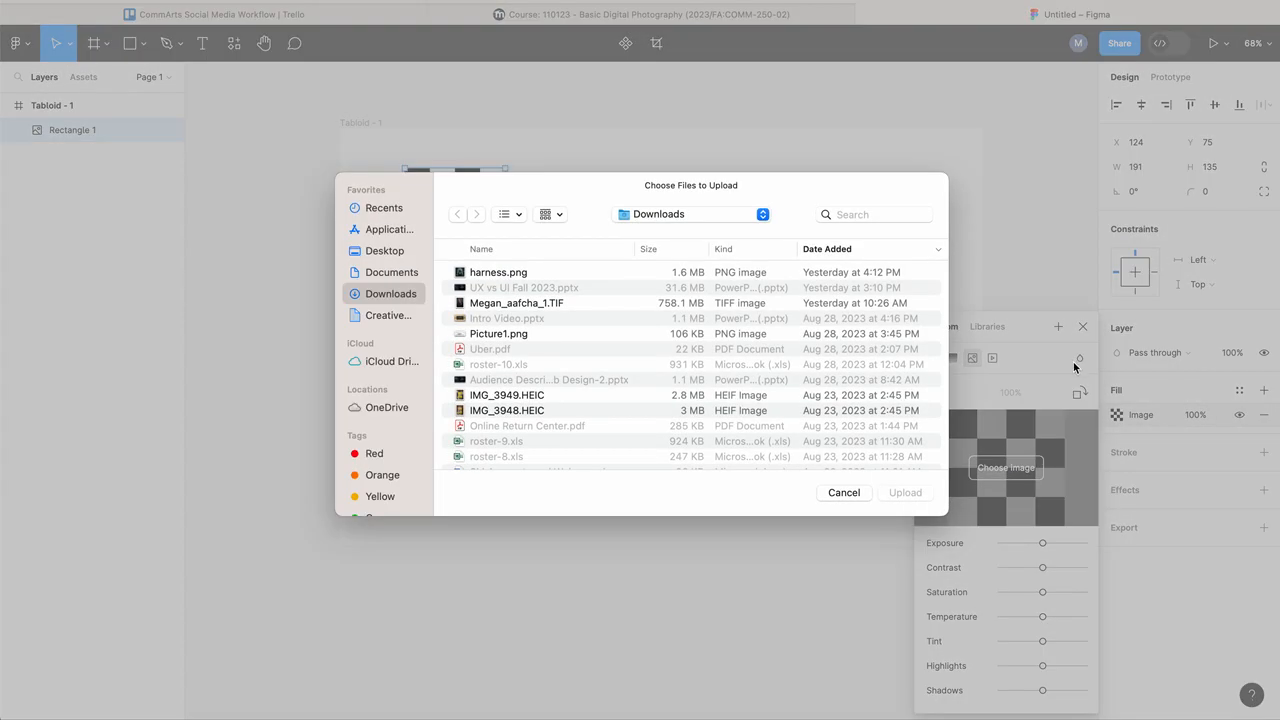
double_click(485, 273)
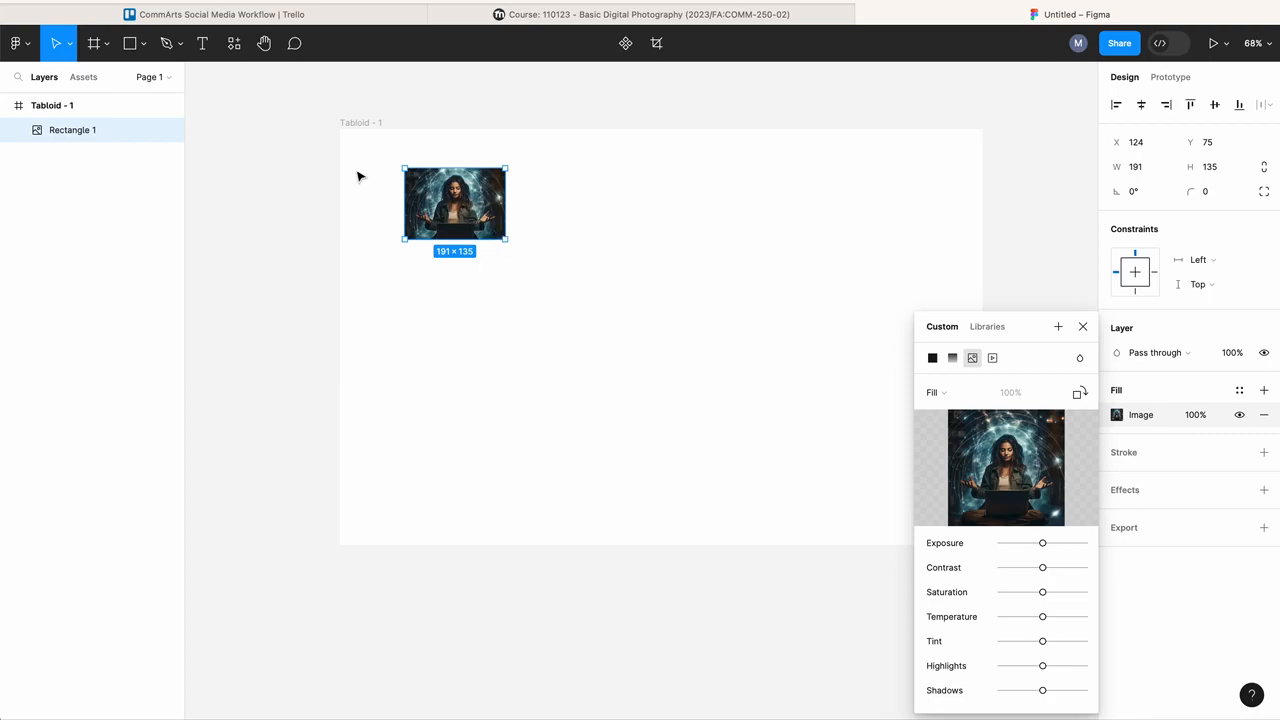
Step: Move the image-filled rectangle slightly left to about X 107, Y 76 on the frame
click(55, 53)
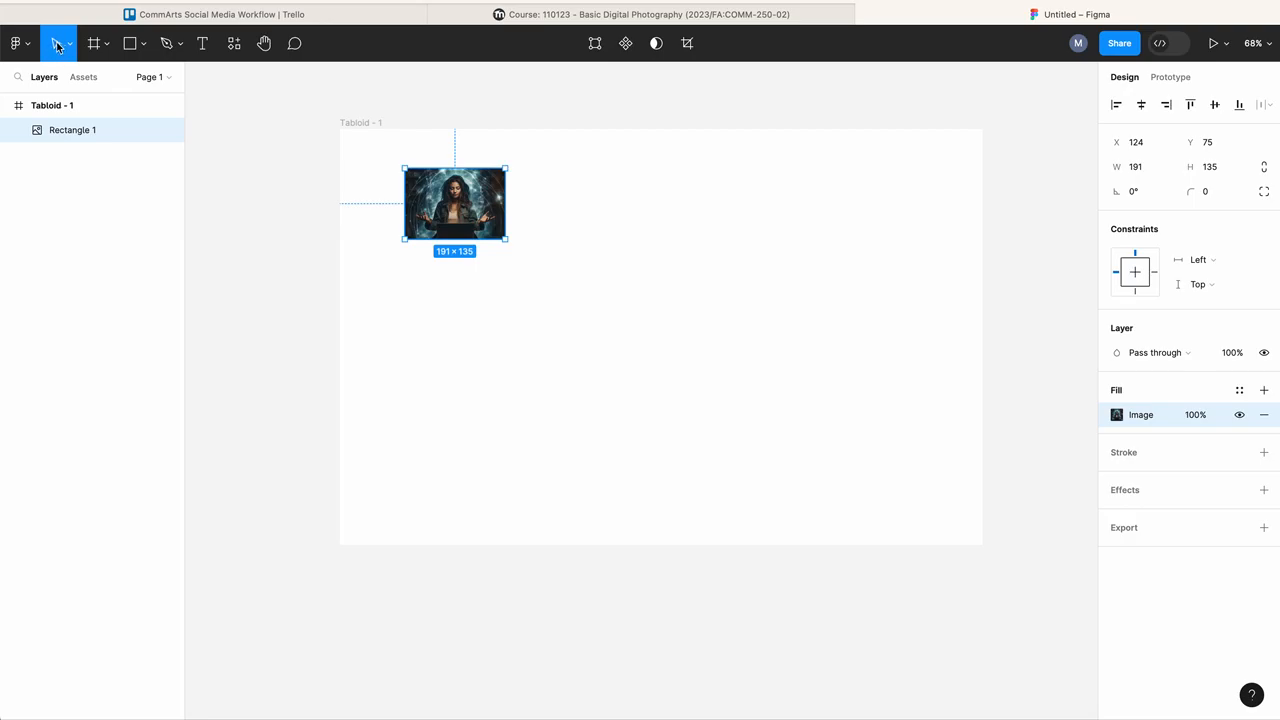
drag(415, 224, 450, 200)
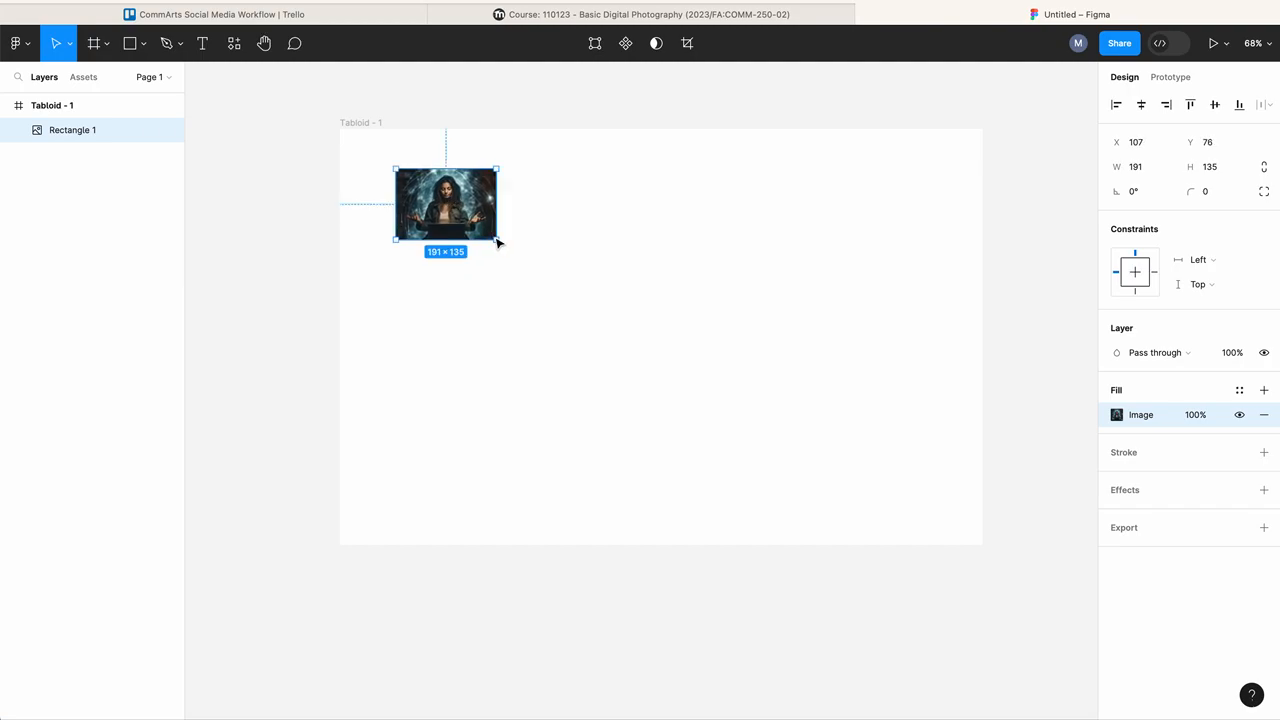
Step: Enlarge the rectangle to about 801 × 559 by its corner, then undo the resize
drag(498, 242, 823, 466)
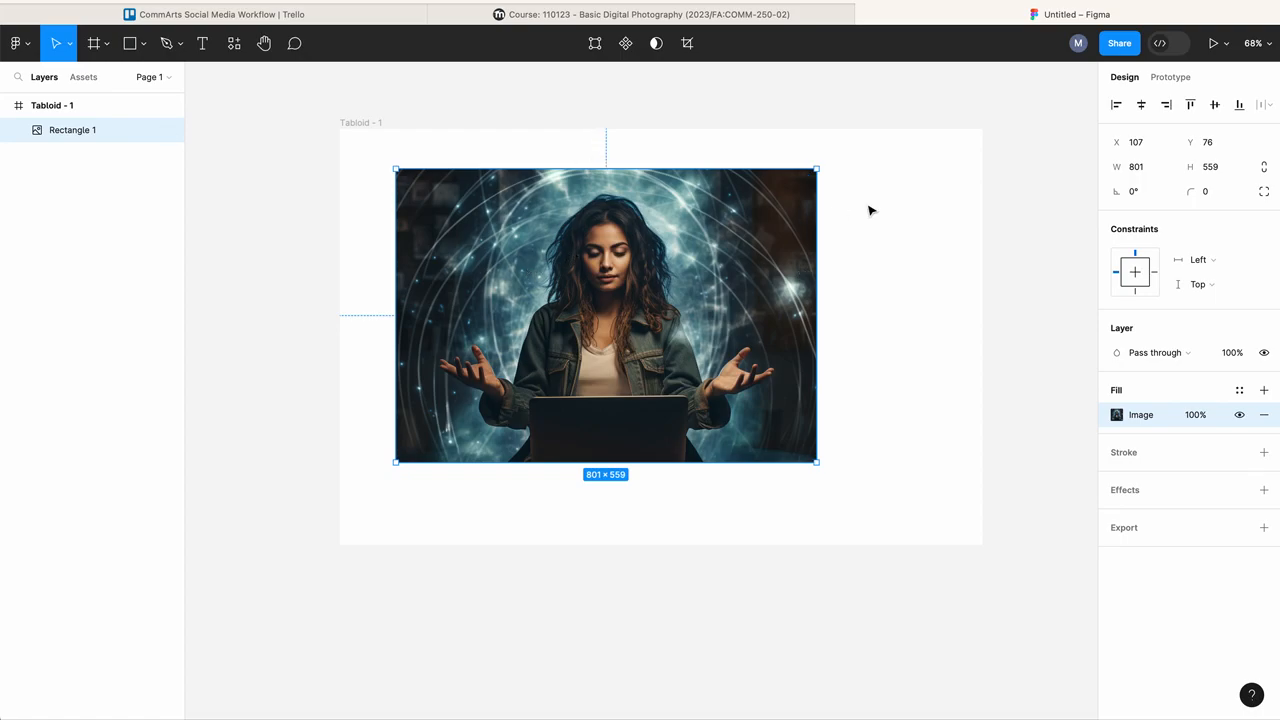
key(super+z)
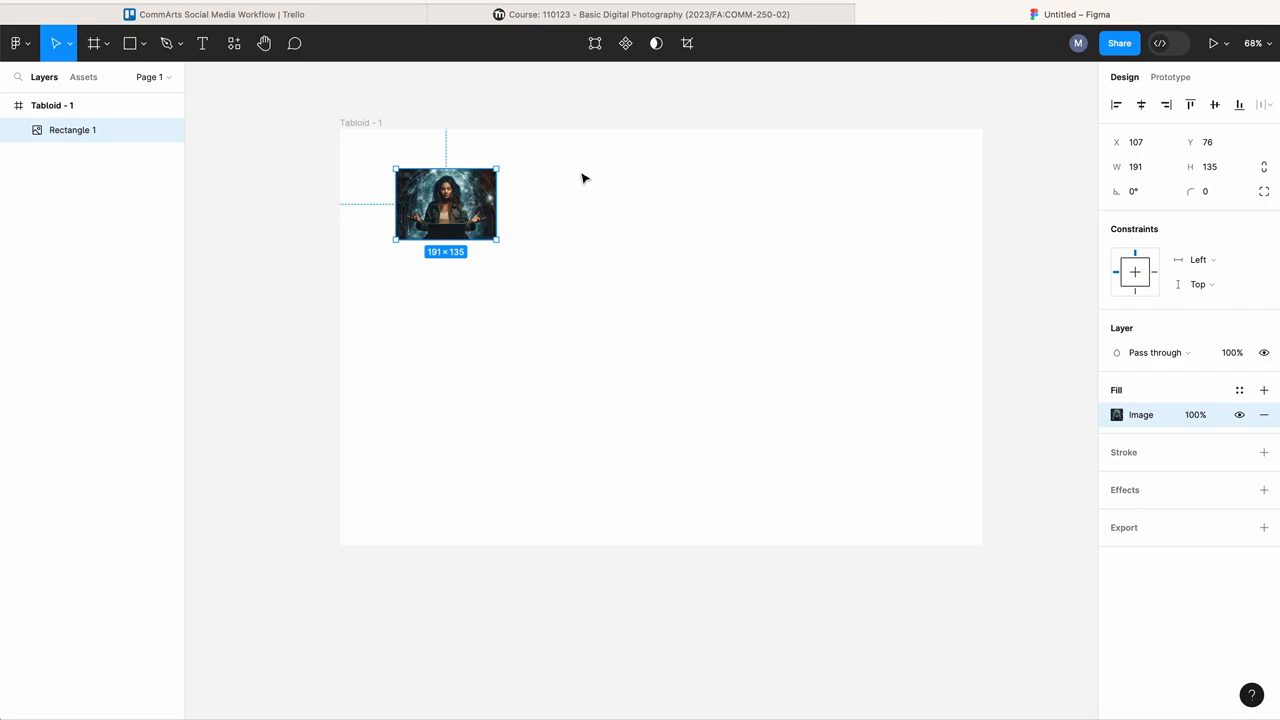